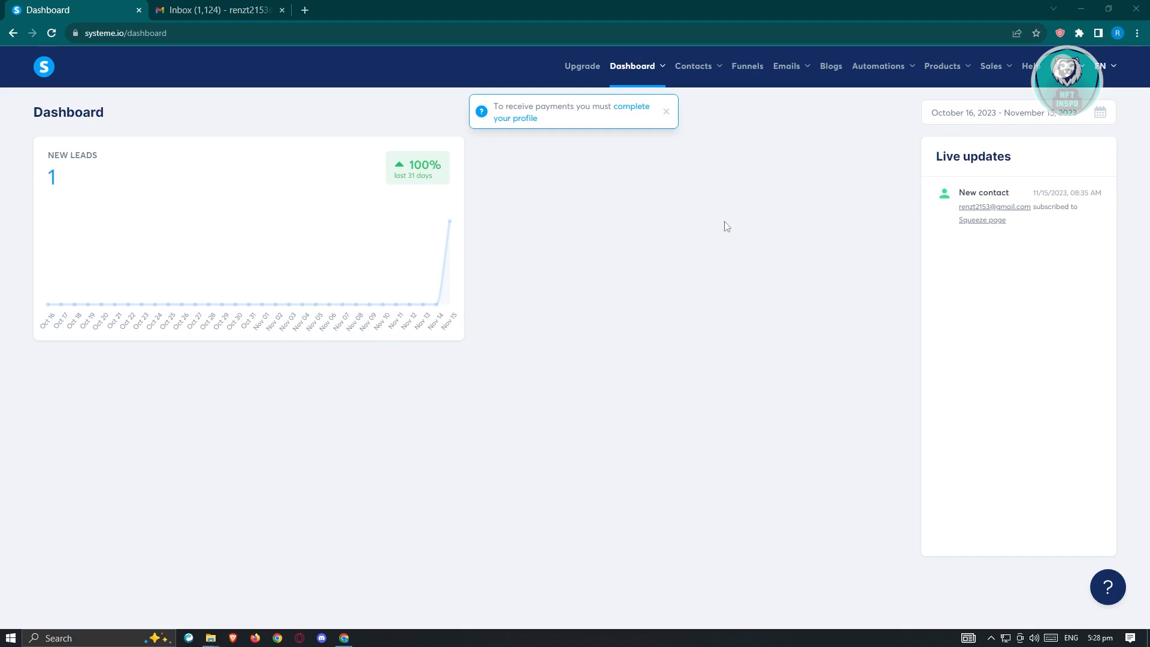
- Create a funnel named testfunnel with the goal Build an audience
click(752, 73)
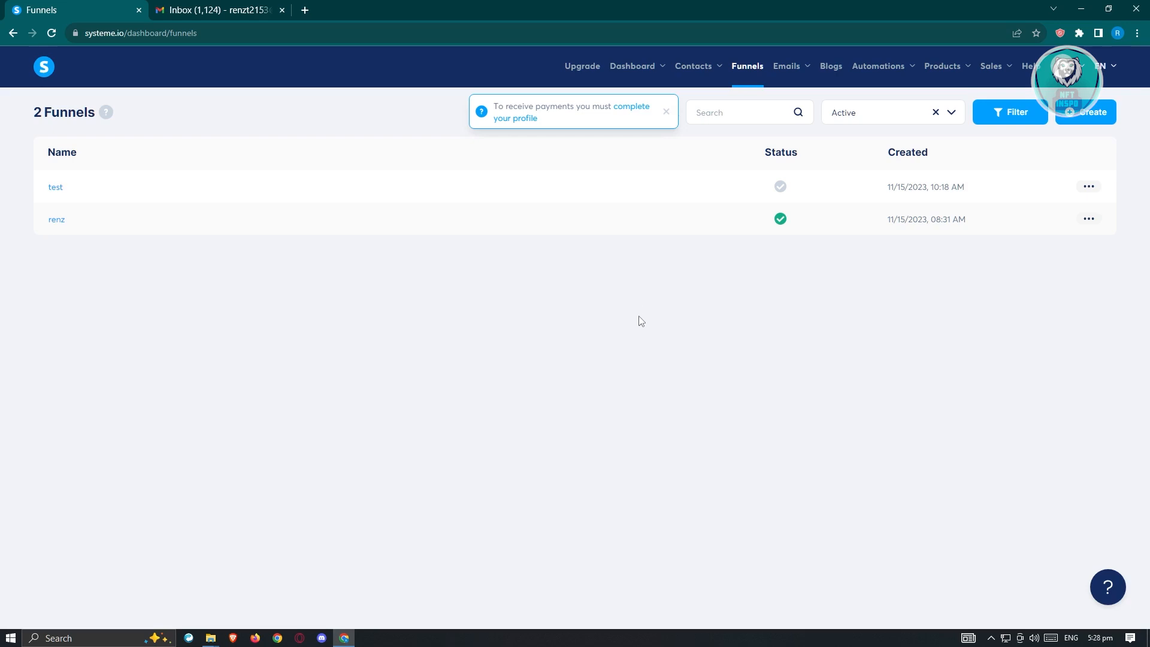
click(1097, 126)
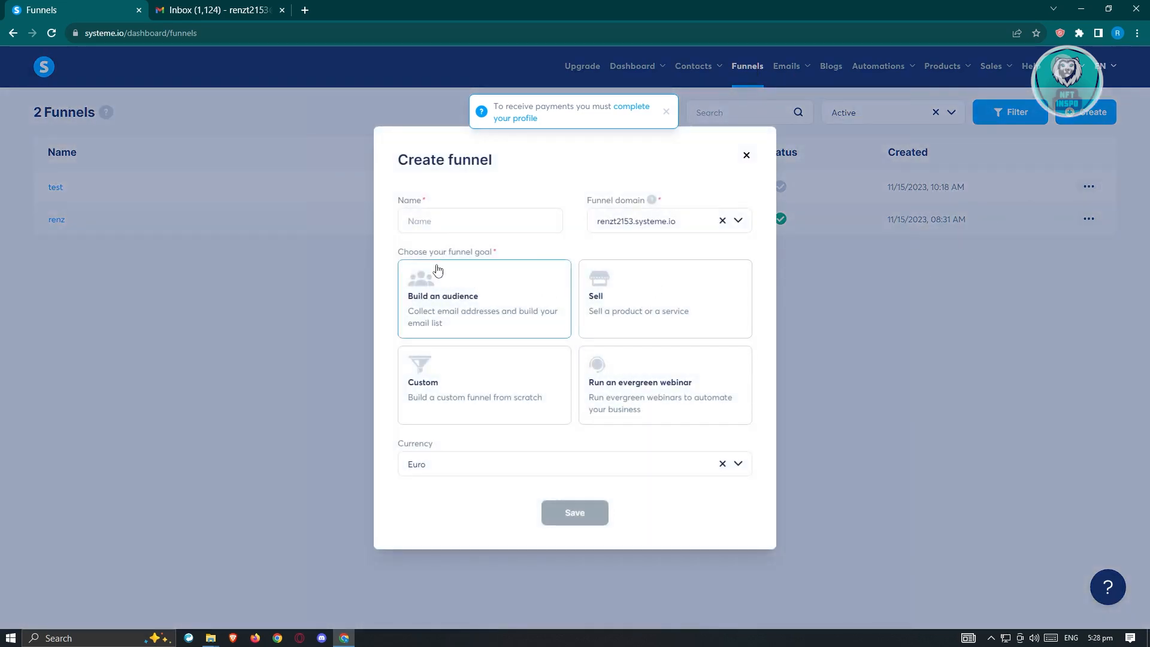
click(456, 220)
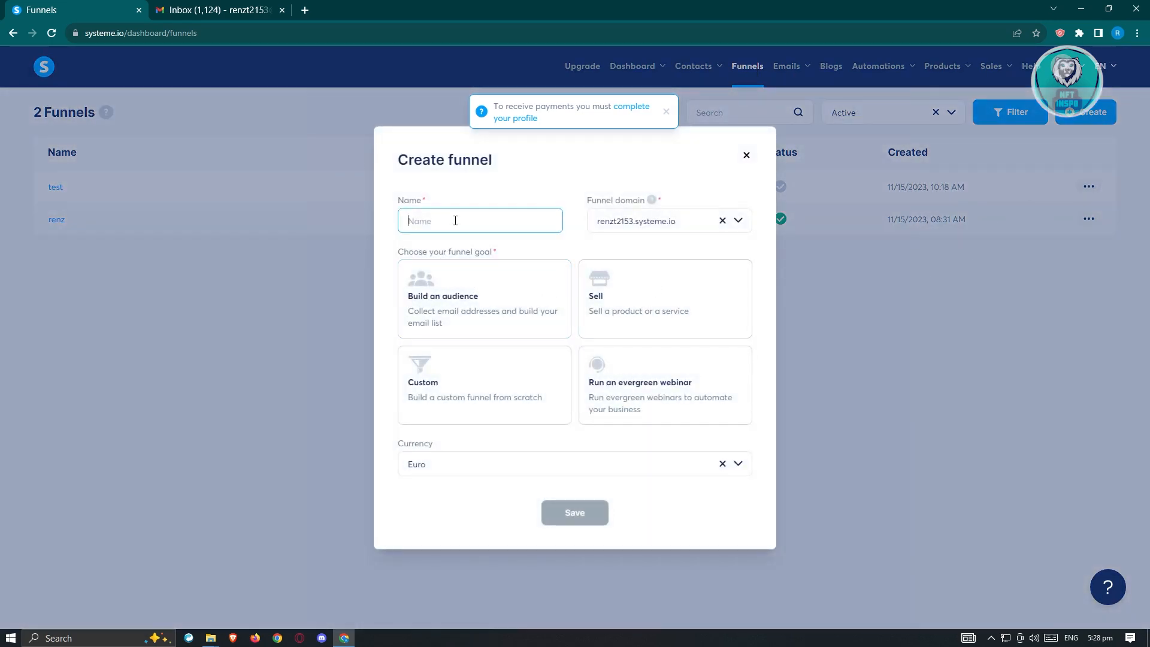
text(testfunnel)
click(506, 318)
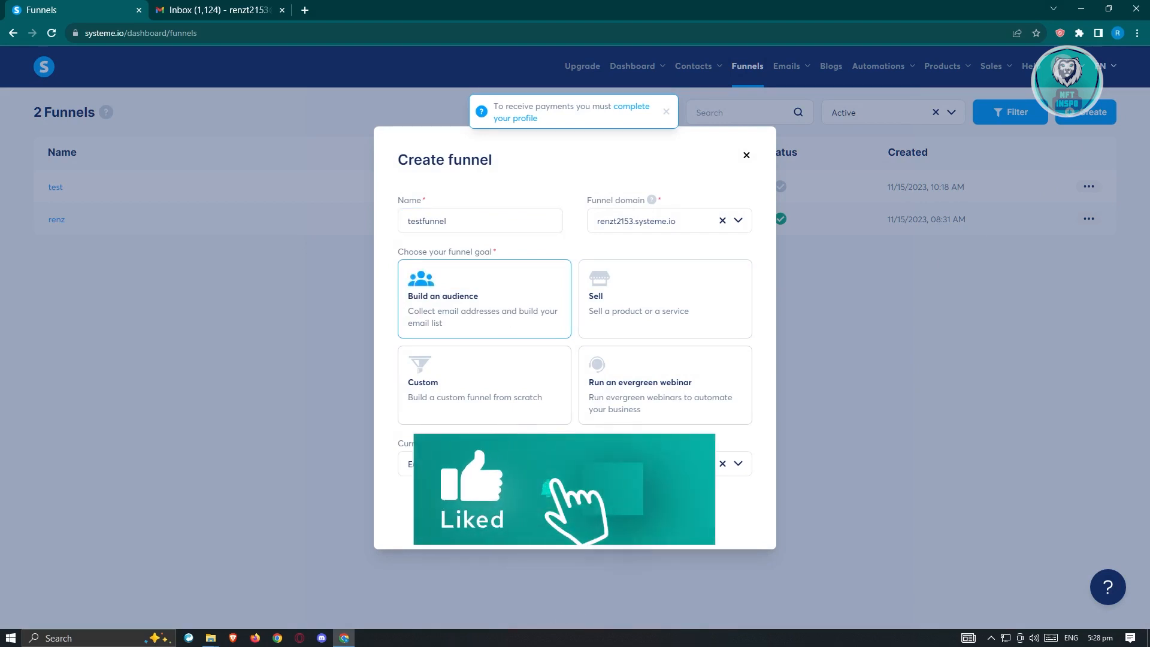
click(639, 508)
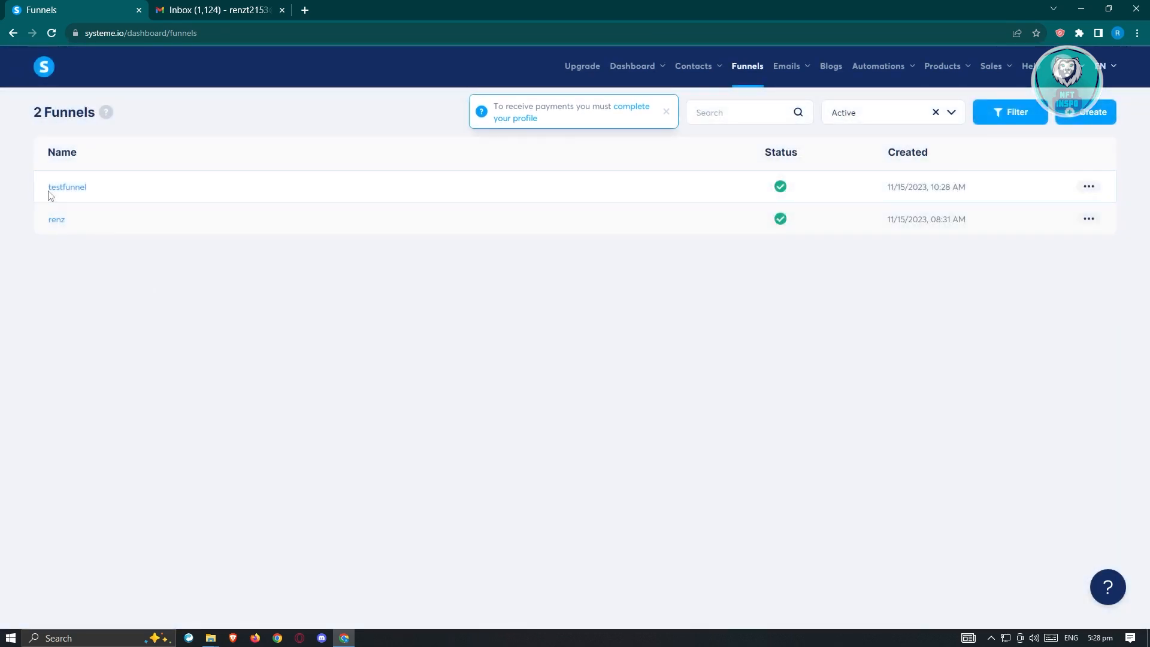
- Apply the "Unleash the Potential of Photography" template to the squeeze page of testfunnel
click(72, 191)
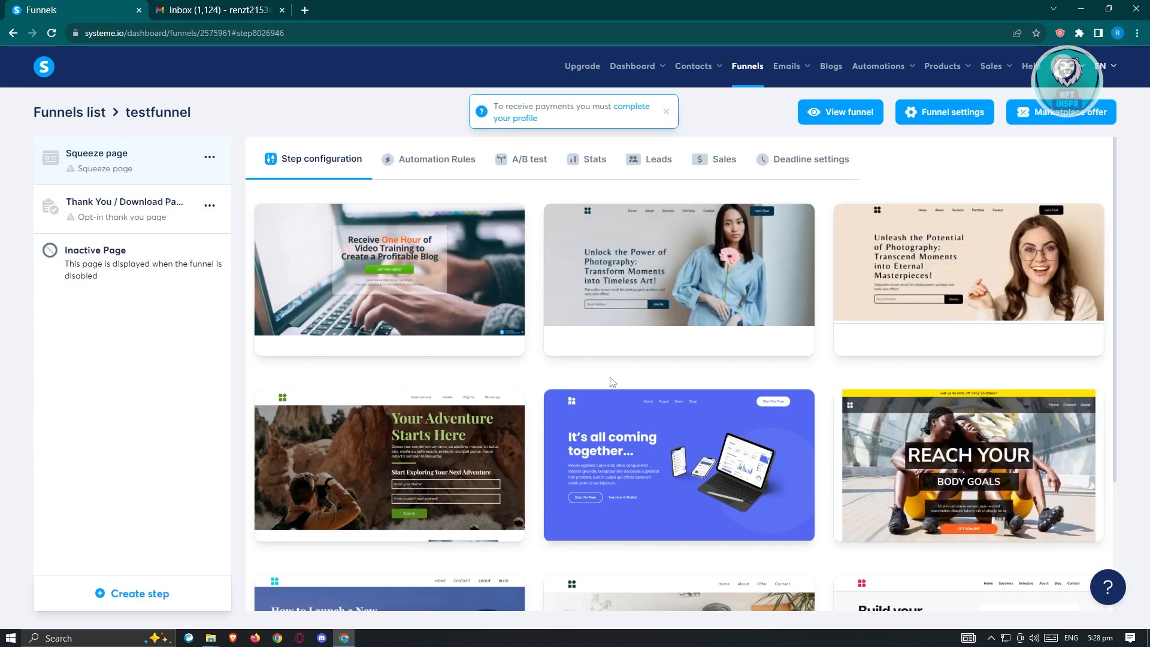
scroll(596, 389, down, 2)
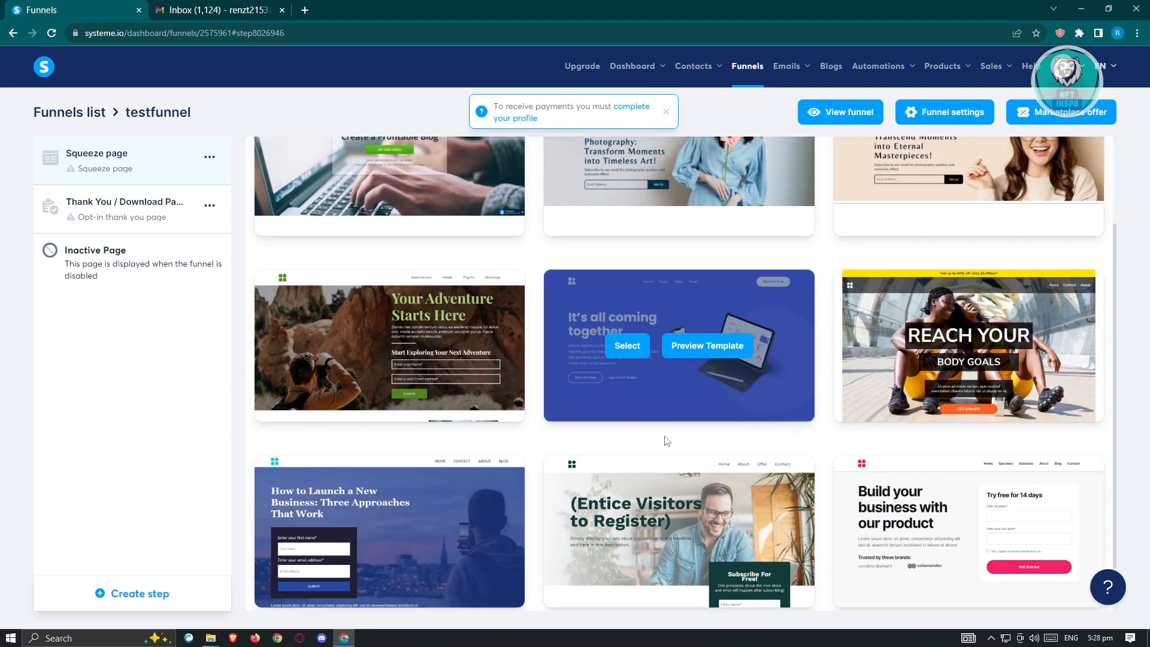
mouse_move(802, 471)
scroll(719, 444, up, 2)
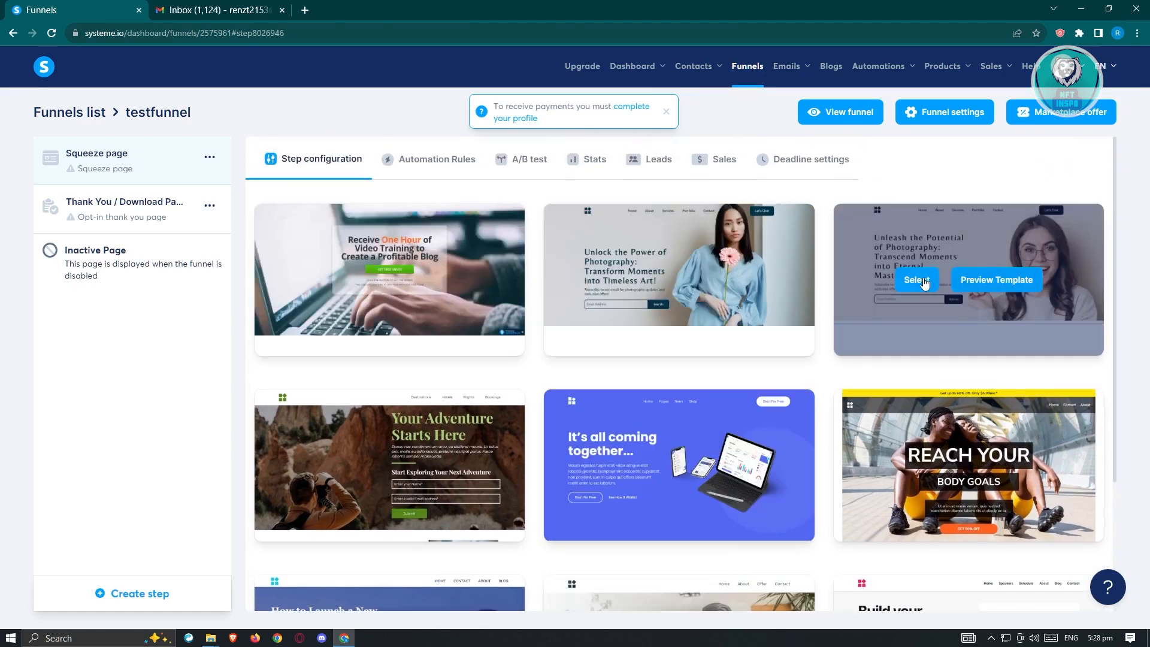
click(922, 282)
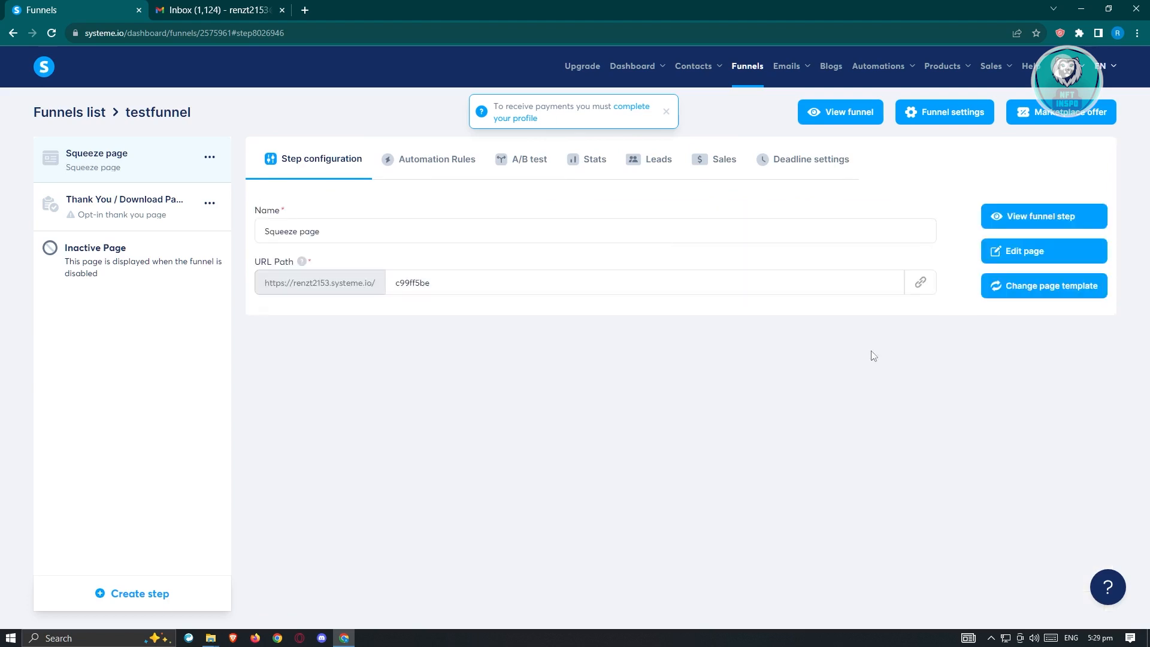
- Examine the headline's text settings and the available elements in the squeeze page editor, and exit the editor
click(1023, 252)
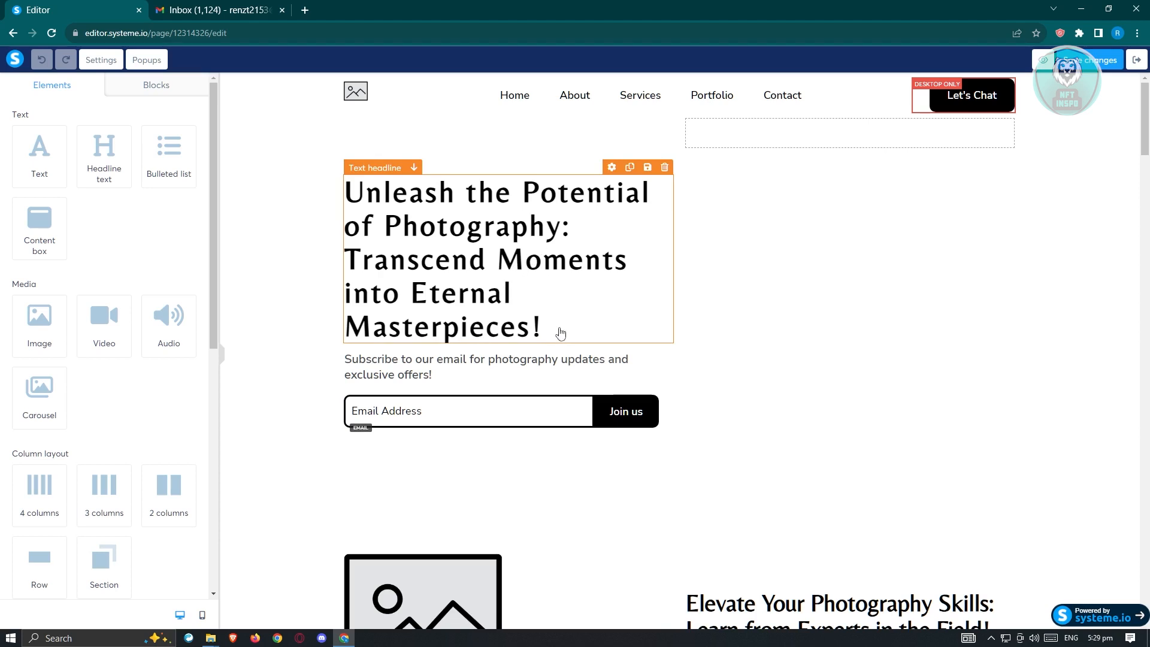
click(517, 315)
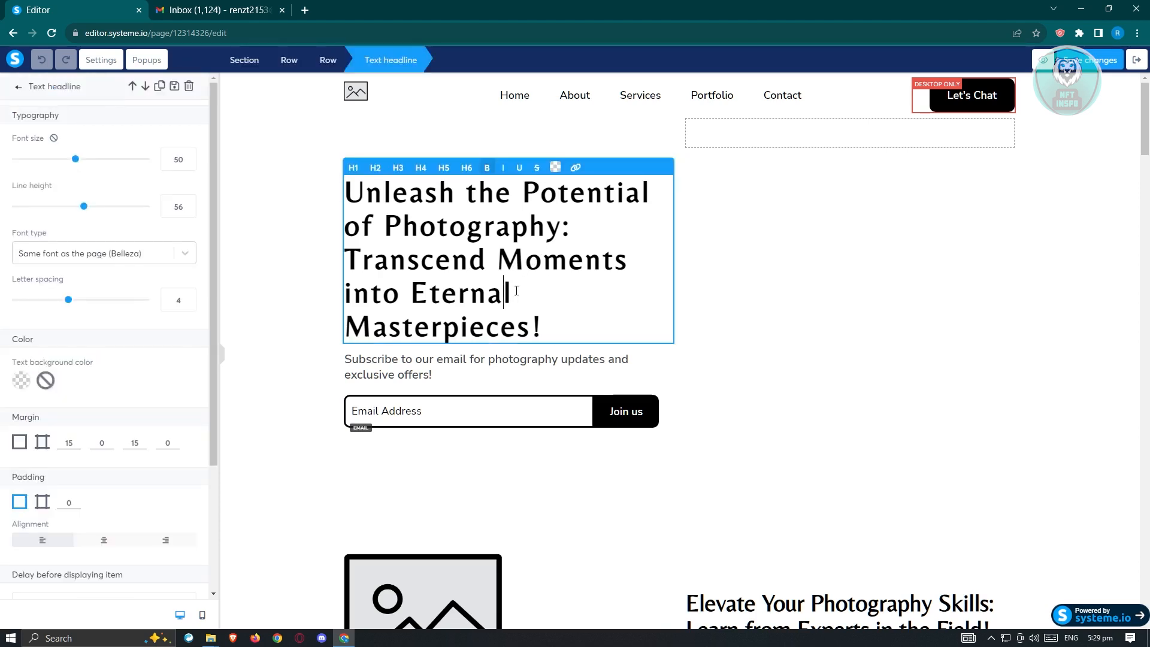
drag(517, 290, 367, 191)
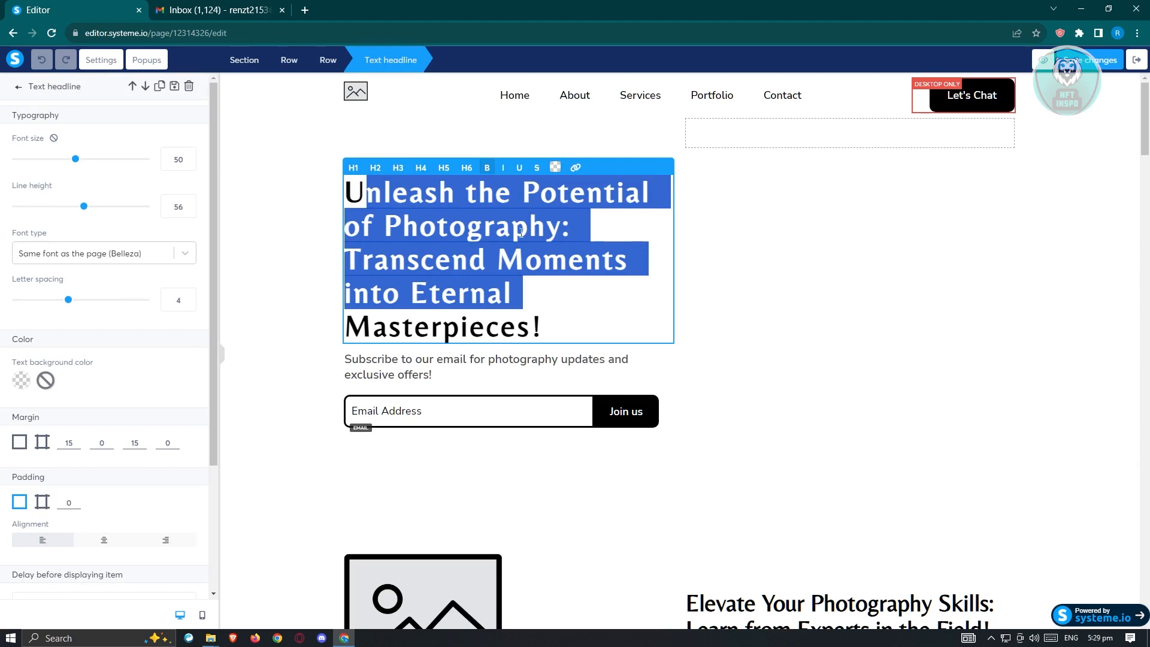
click(406, 193)
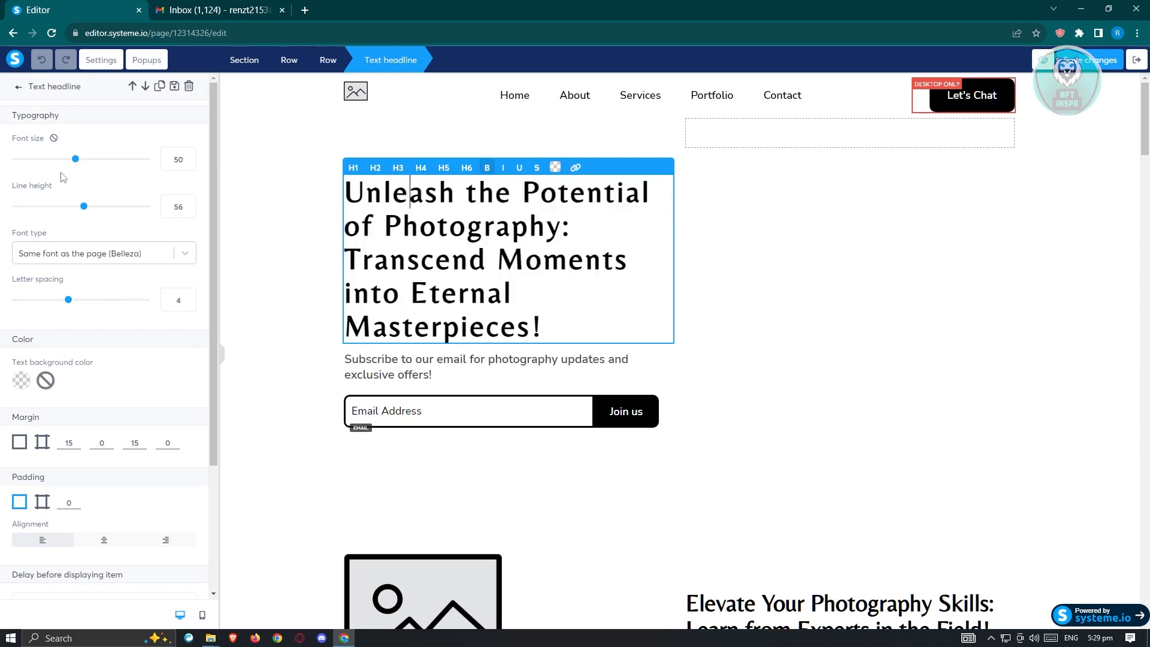
click(296, 245)
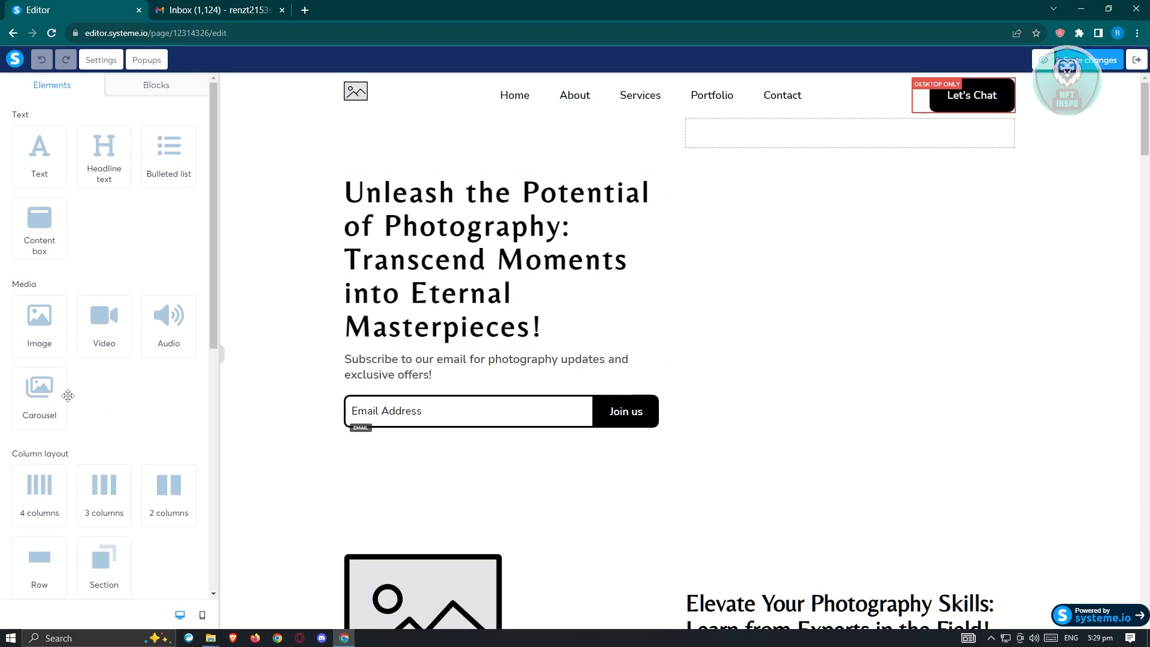
scroll(84, 390, down, 3)
scroll(88, 372, up, 3)
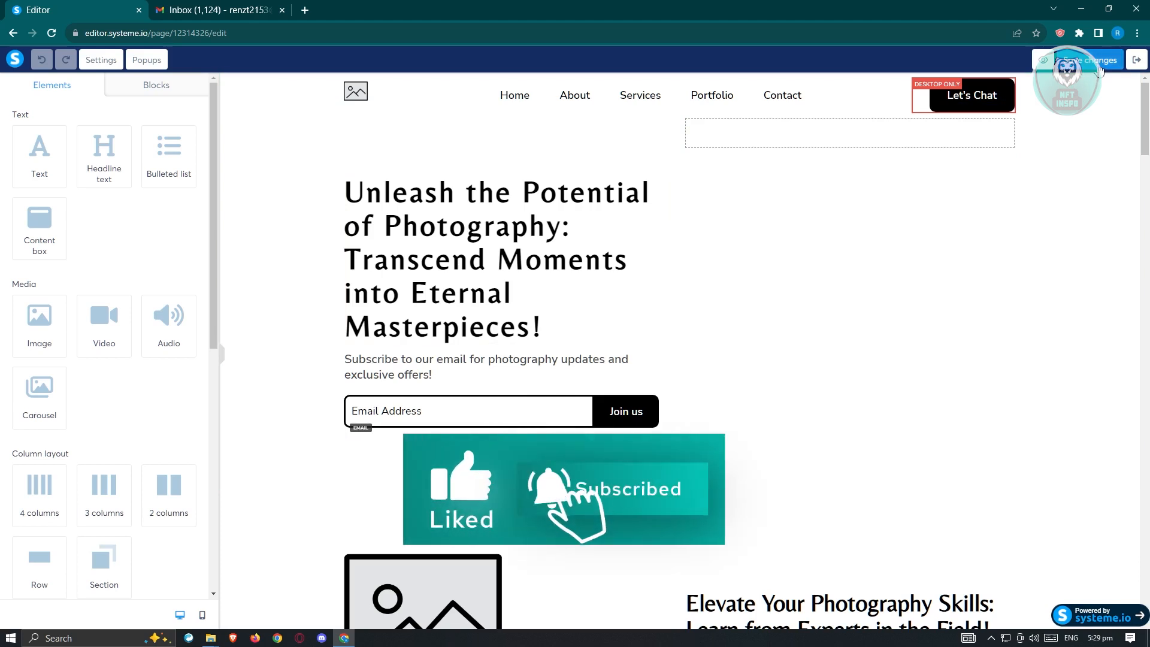
click(1137, 61)
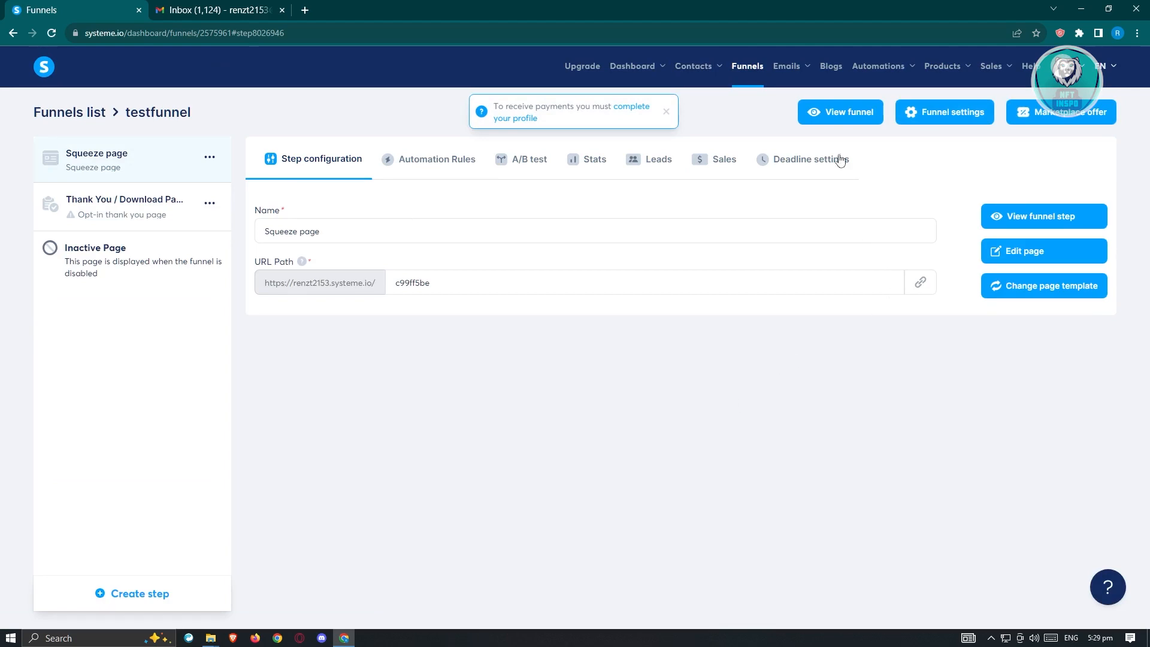
- Create an email campaign with "sample" as both its name and its description
mouse_move(899, 73)
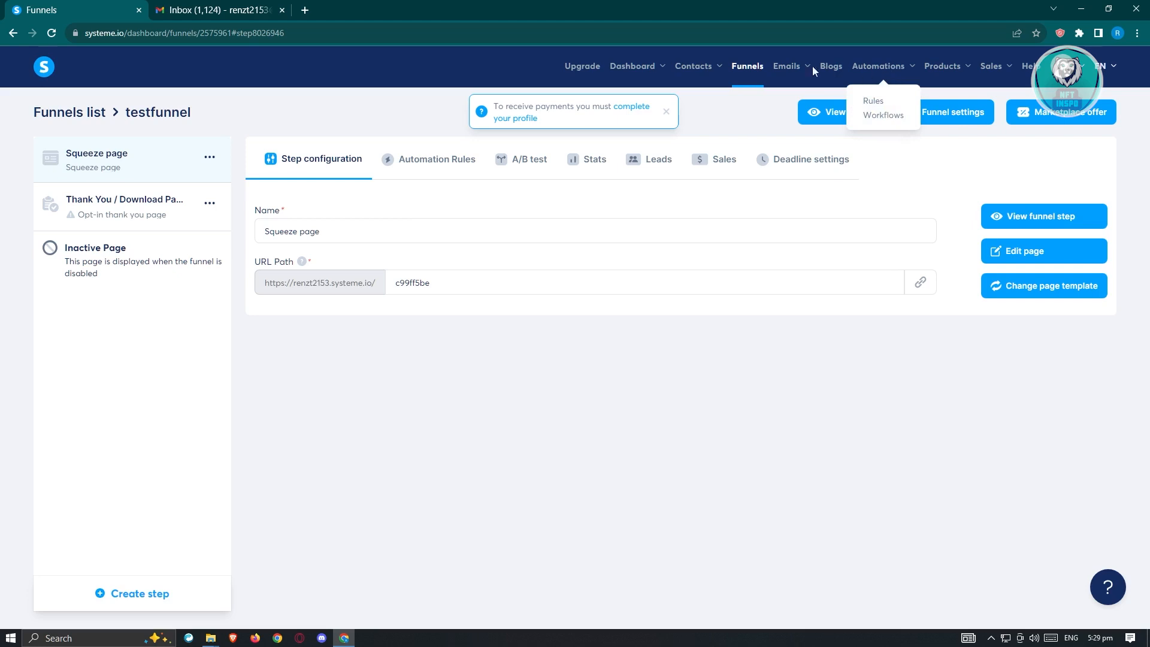
mouse_move(802, 72)
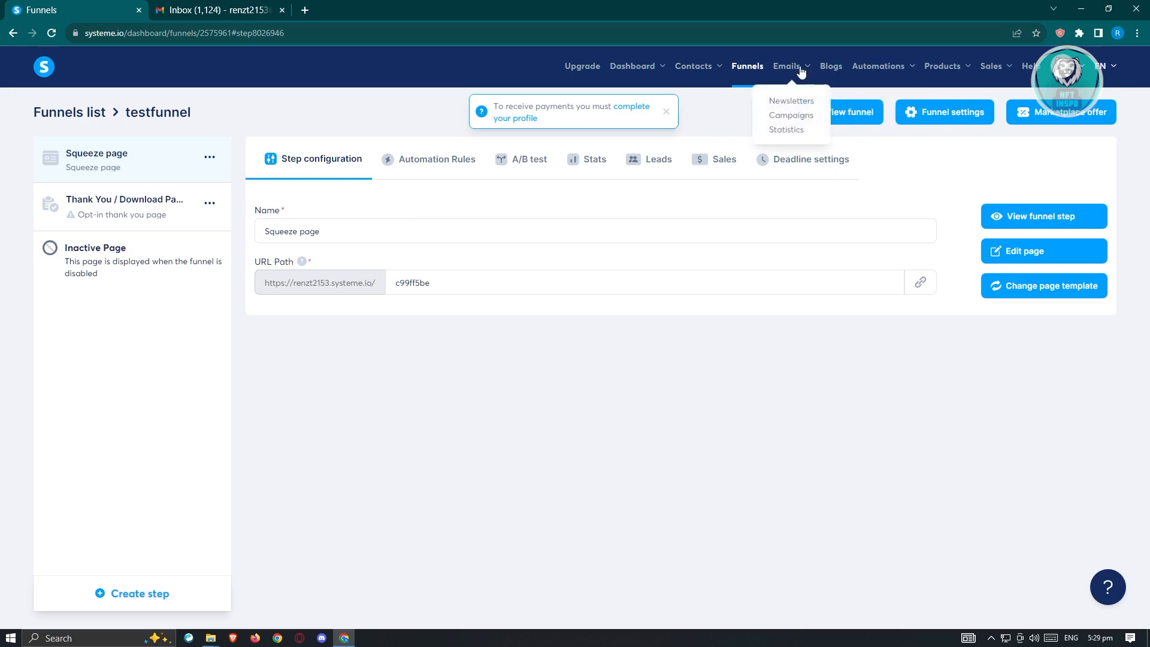
click(801, 116)
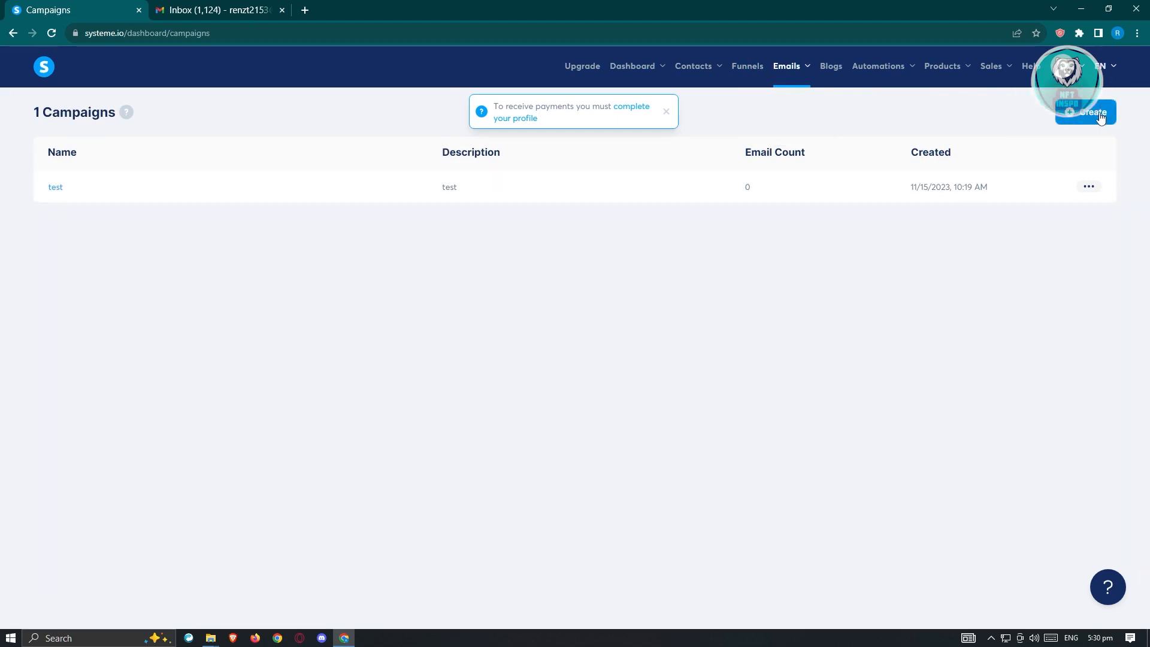
click(1101, 118)
click(463, 301)
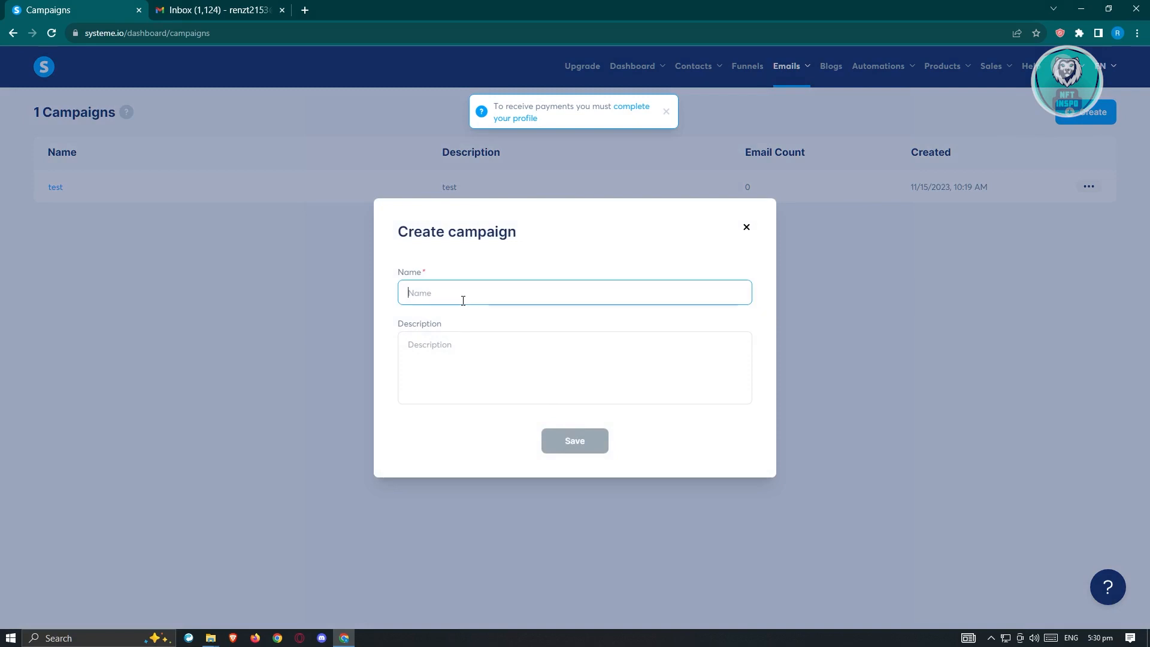
text(sample)
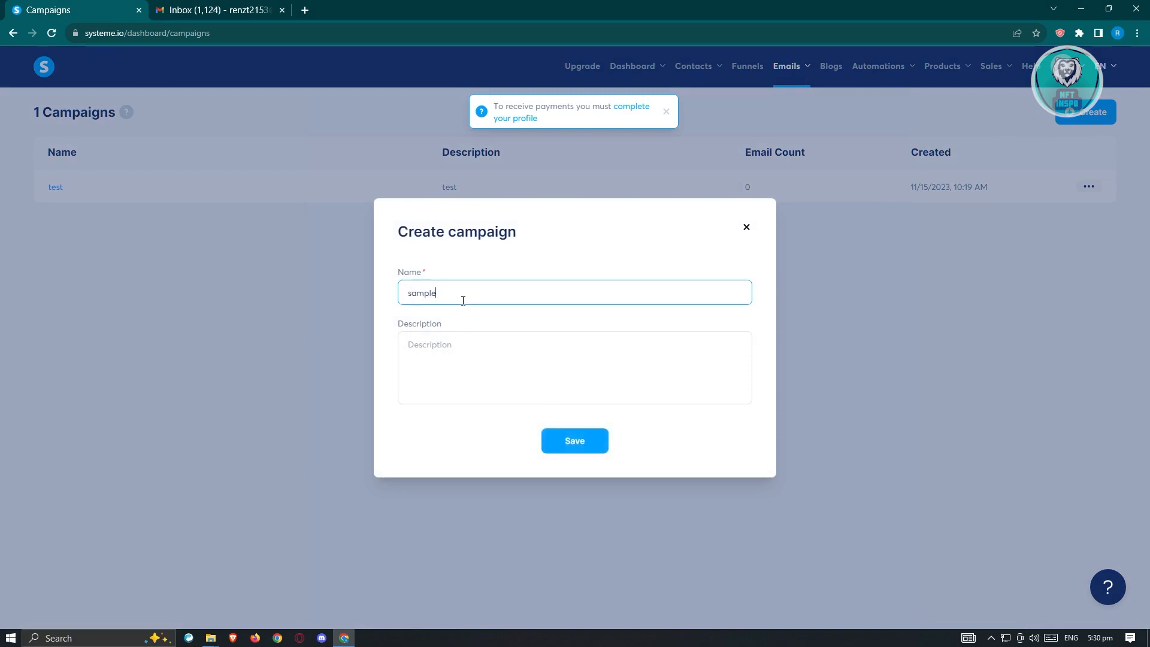
key(ctrl+a)
key(ctrl+c)
click(490, 372)
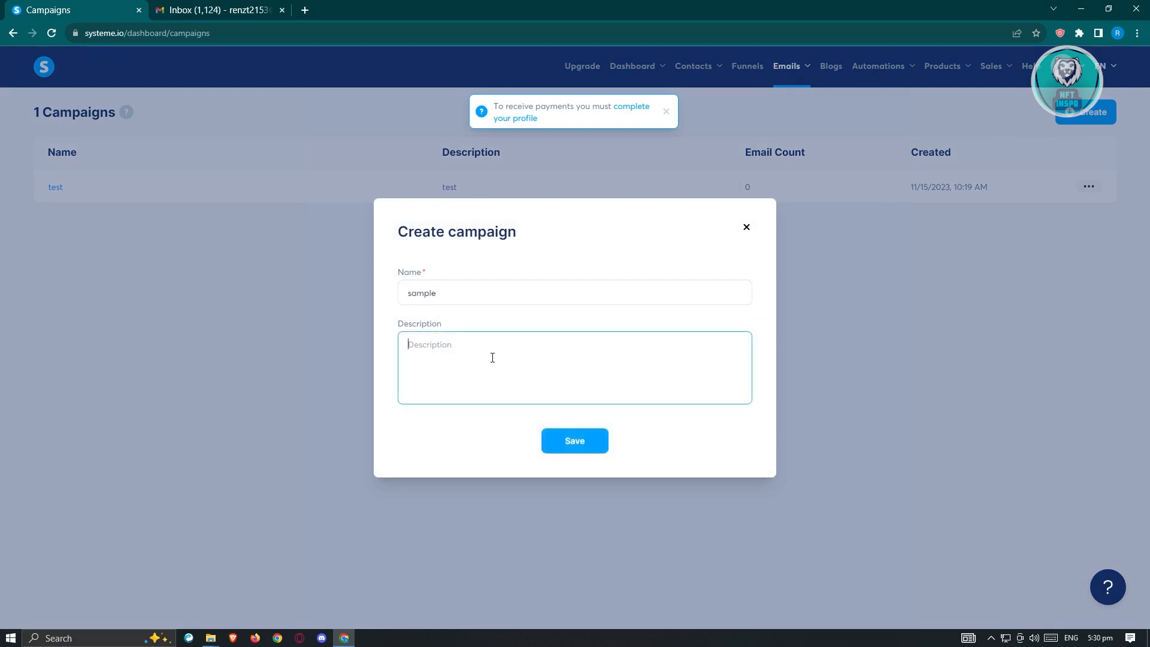
key(ctrl+v)
click(596, 434)
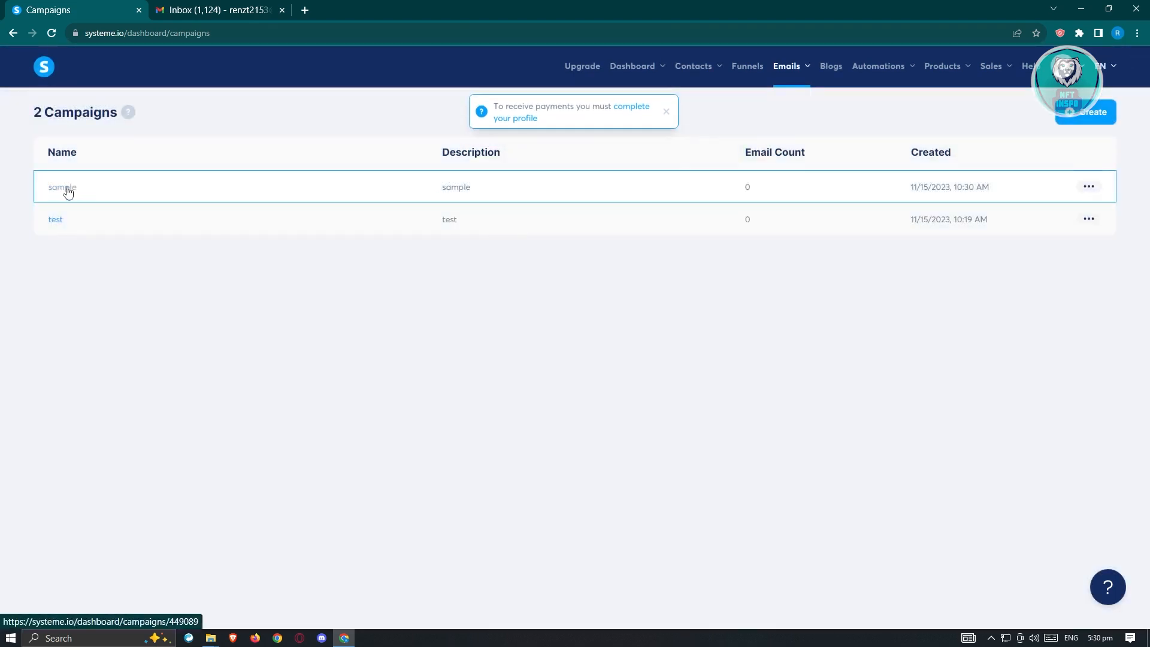
- Create a step in the sample campaign with subject "hey this is an email", the sender's name, the visual editor and the "Answered: your most burning questions" template
click(68, 192)
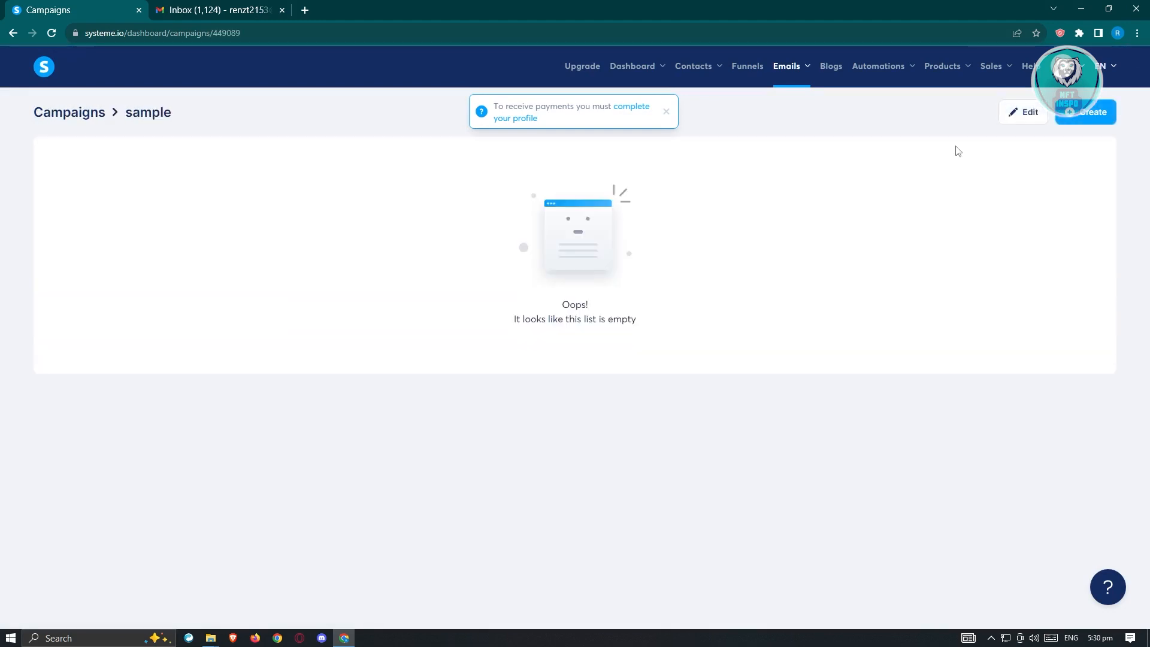
click(1098, 117)
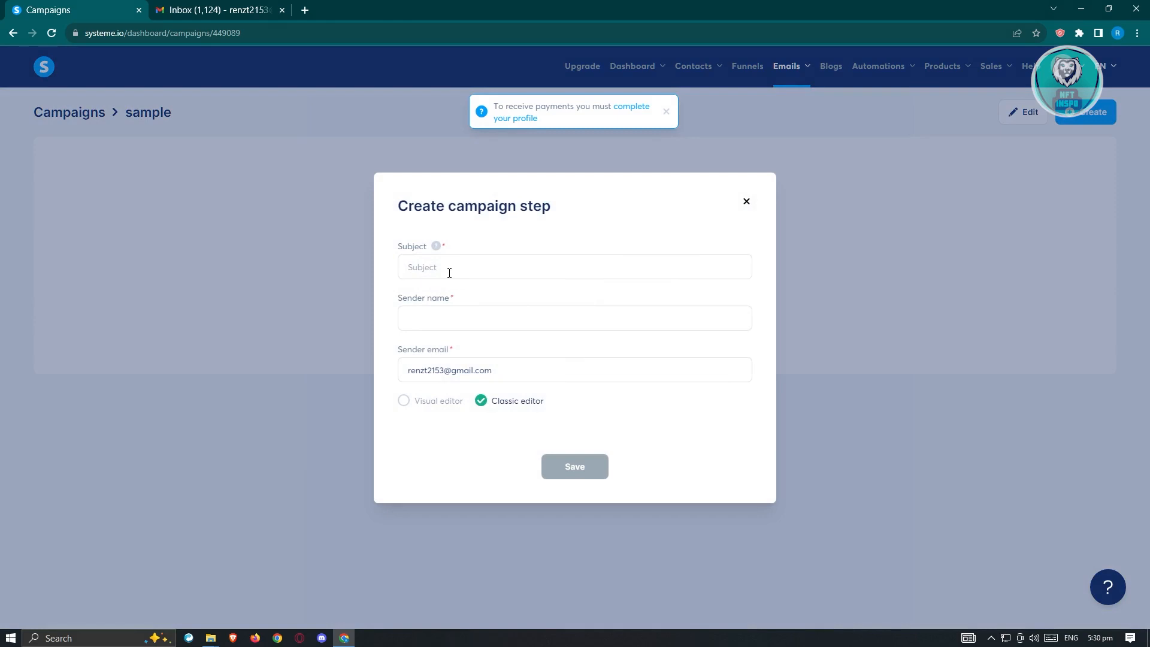
click(459, 262)
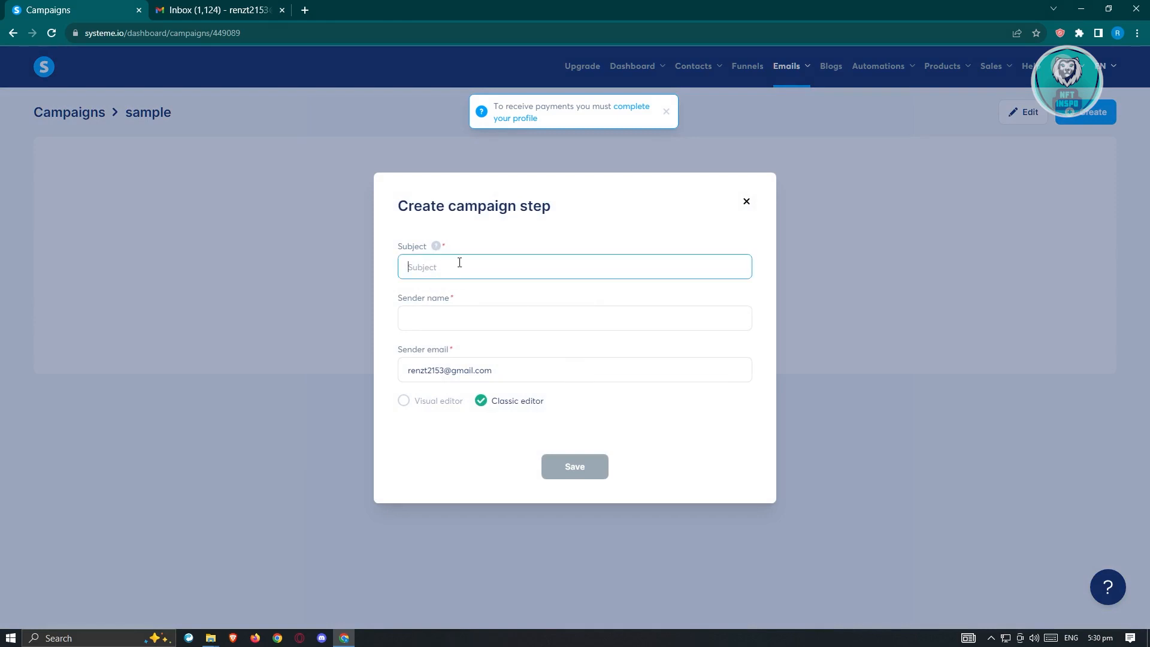
text(hey this is an email)
click(510, 313)
text(renz)
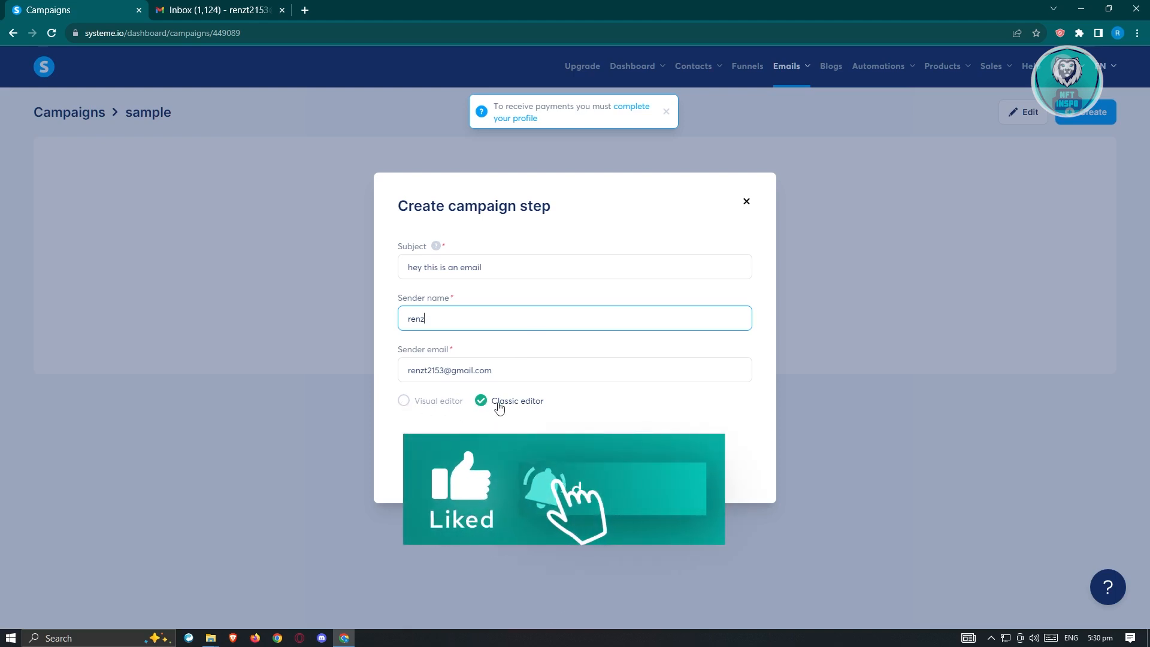
click(405, 402)
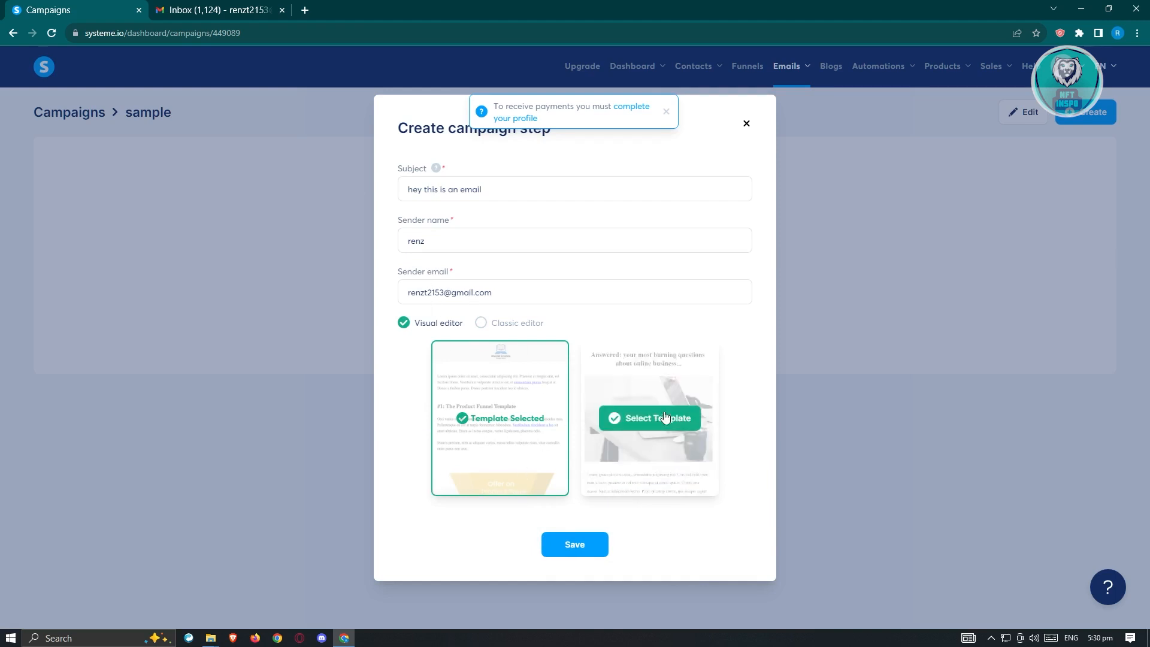
click(665, 431)
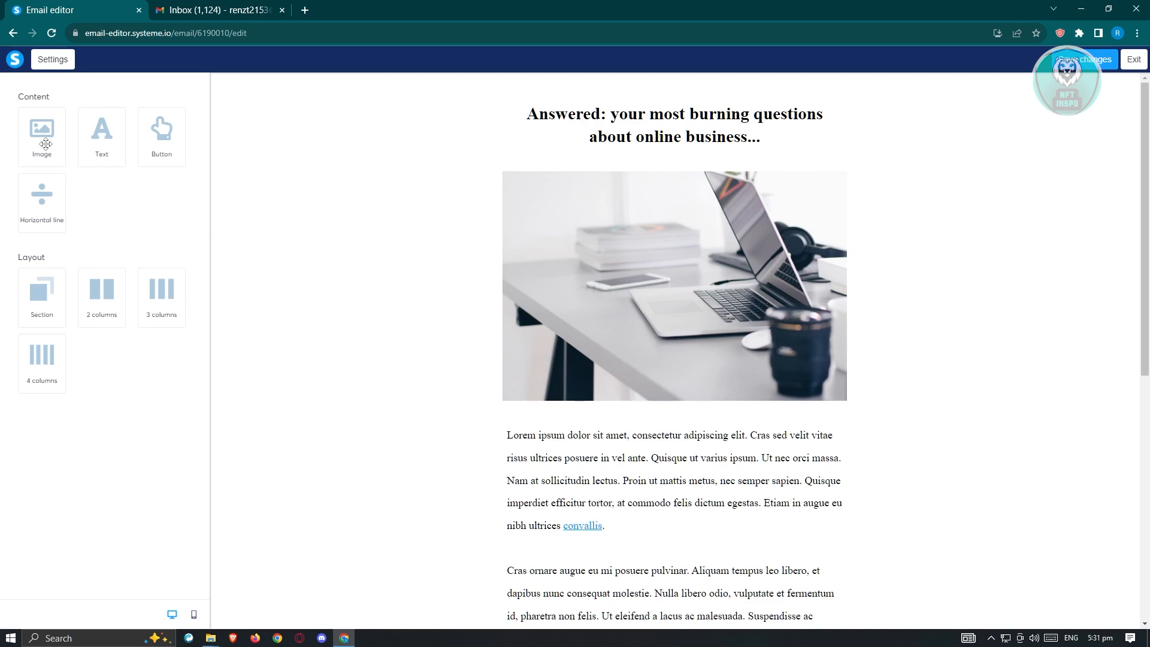
- Add a button element between the laptop image and the first paragraph of the email
drag(41, 139, 721, 414)
drag(556, 438, 720, 446)
click(674, 432)
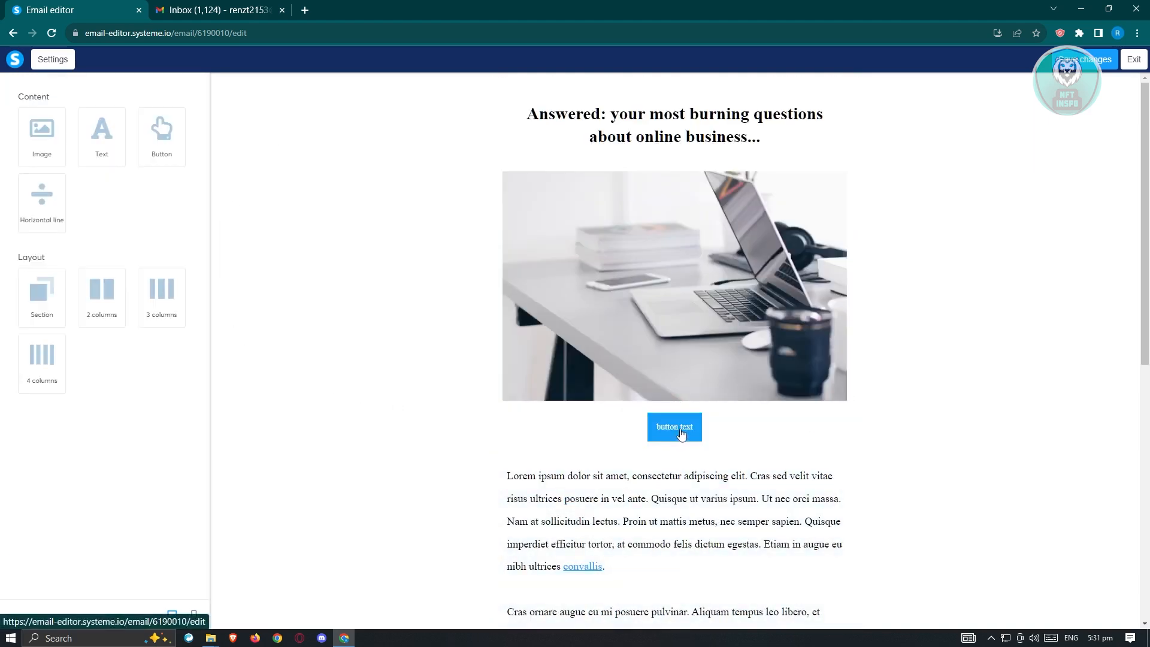
- Examine the new button's settings for text, URL, font, colours and border, and close them
click(681, 434)
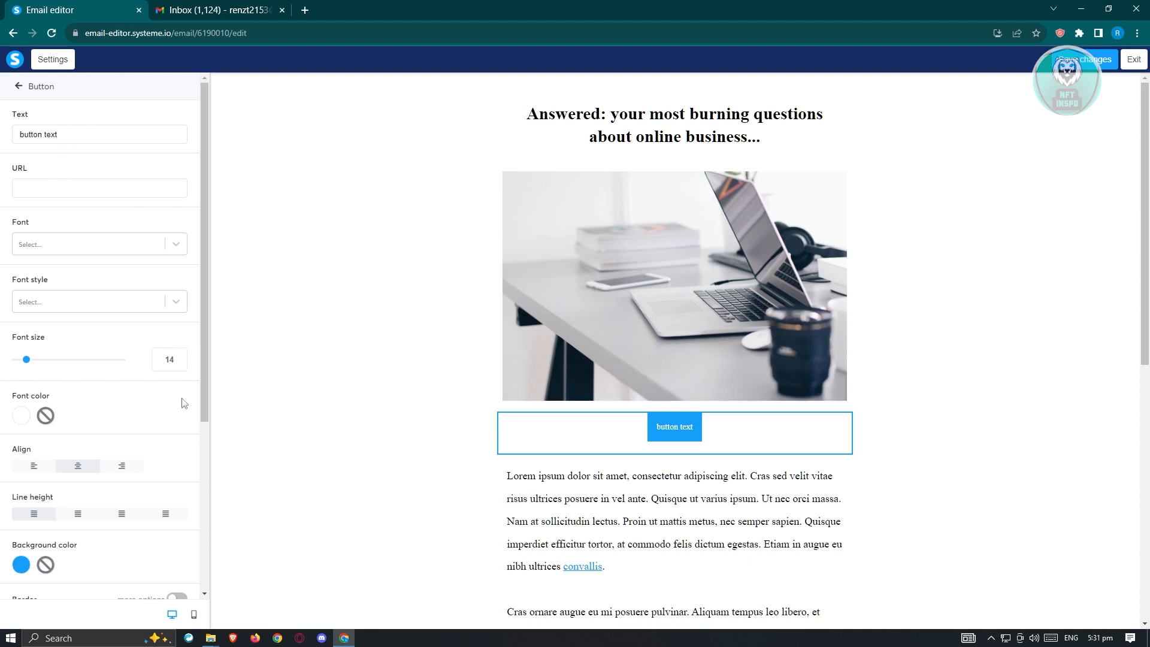
click(407, 378)
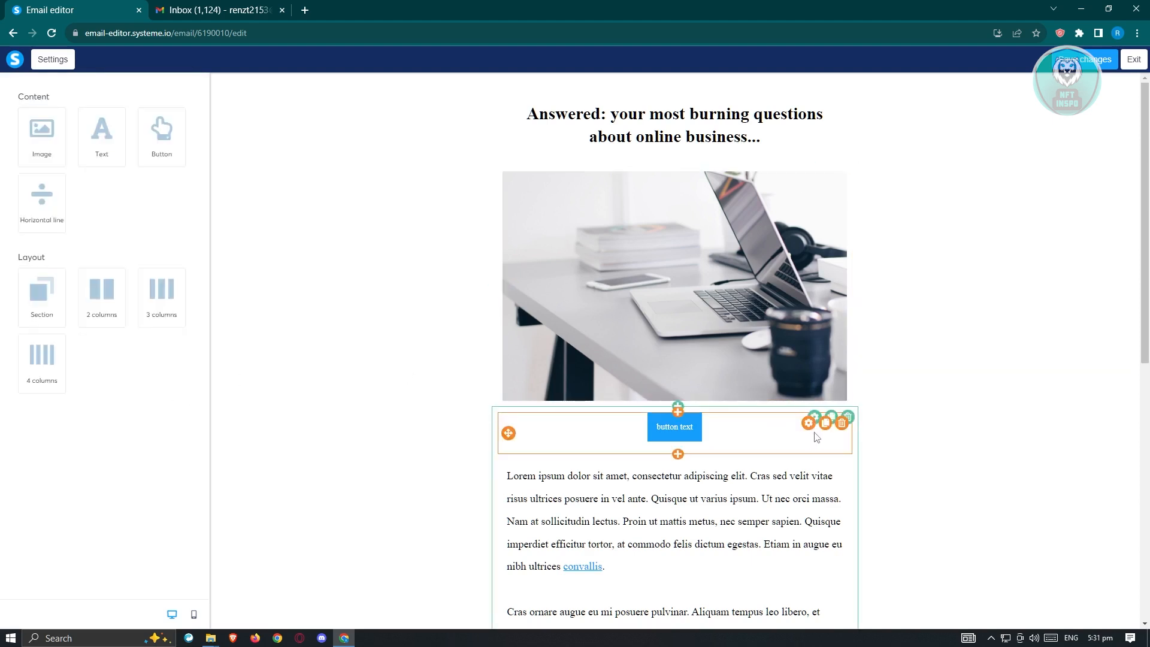
click(810, 429)
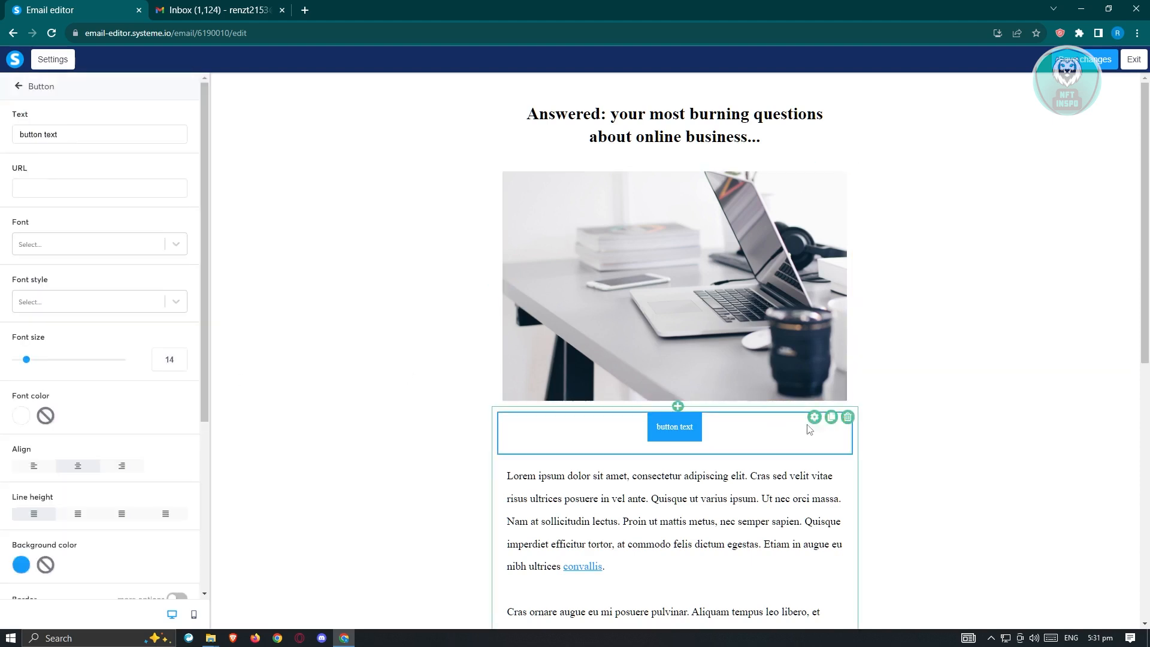
scroll(78, 228, down, 2)
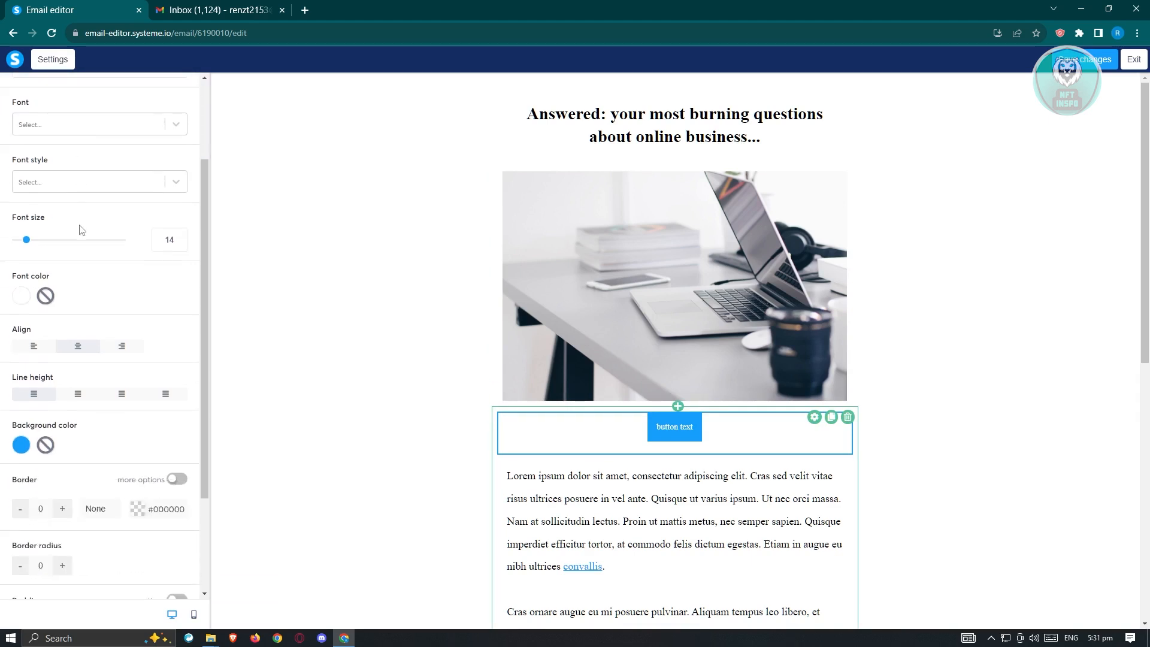
click(1049, 449)
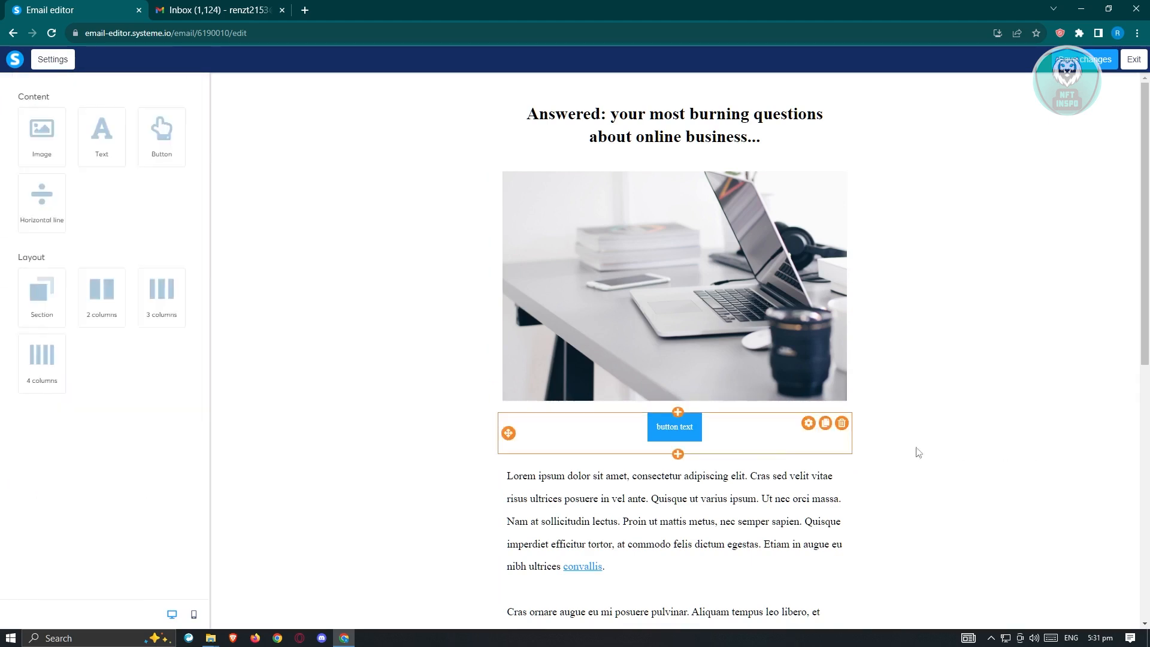
- Delete the button element between the laptop image and the first paragraph of the email
click(844, 433)
click(788, 433)
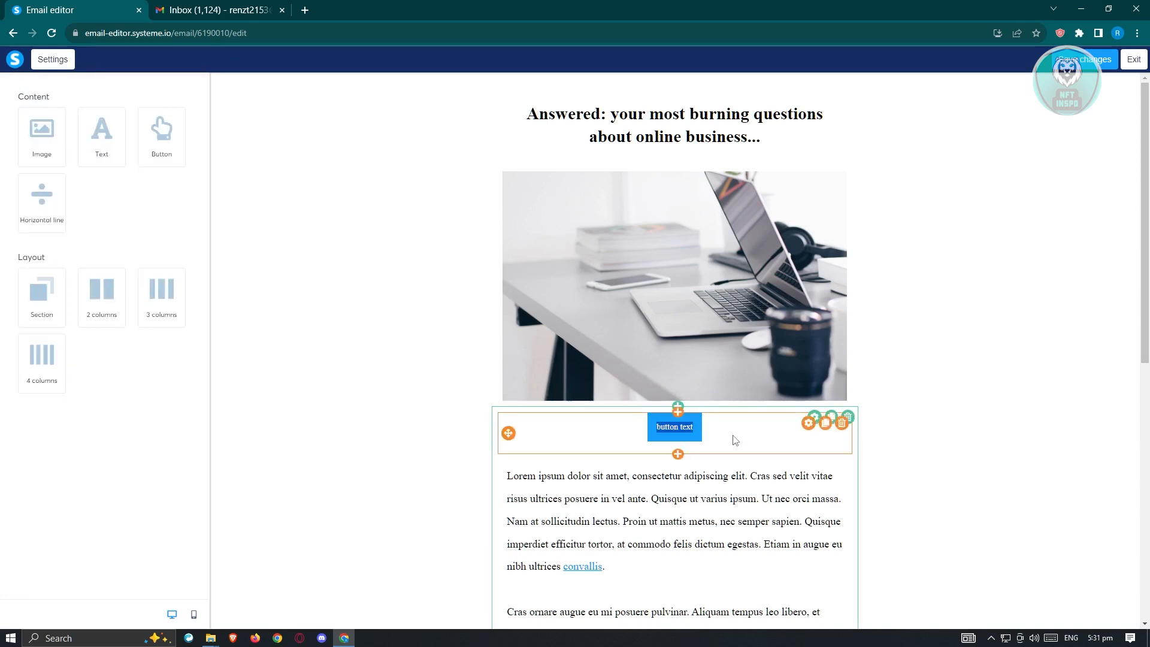
click(663, 437)
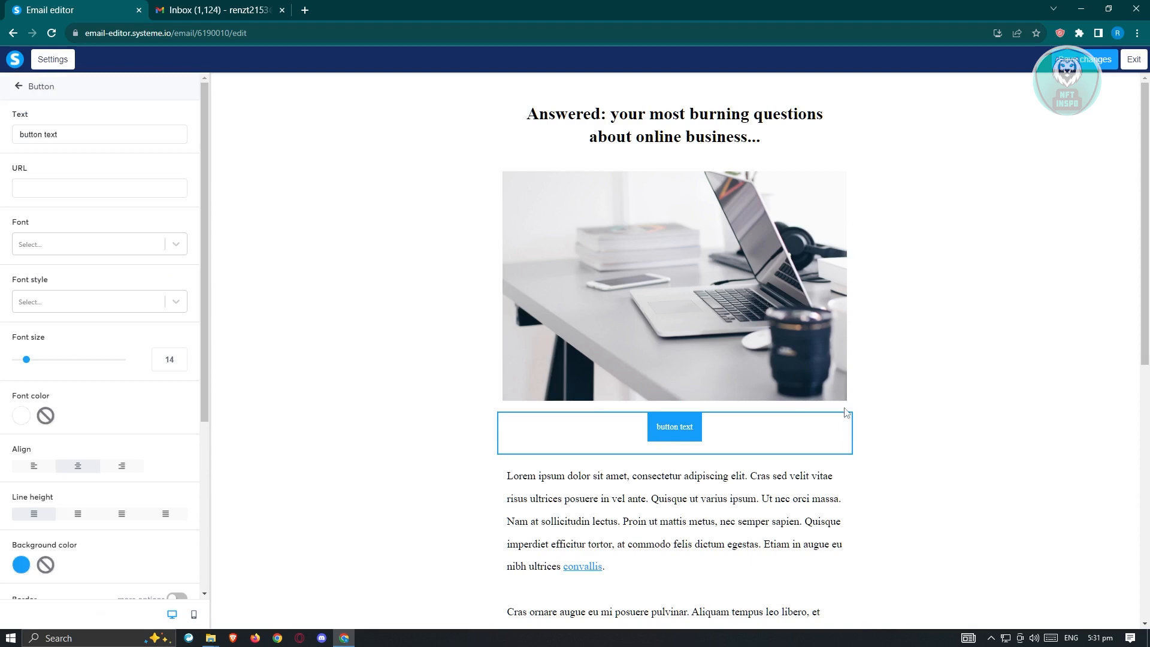
click(904, 405)
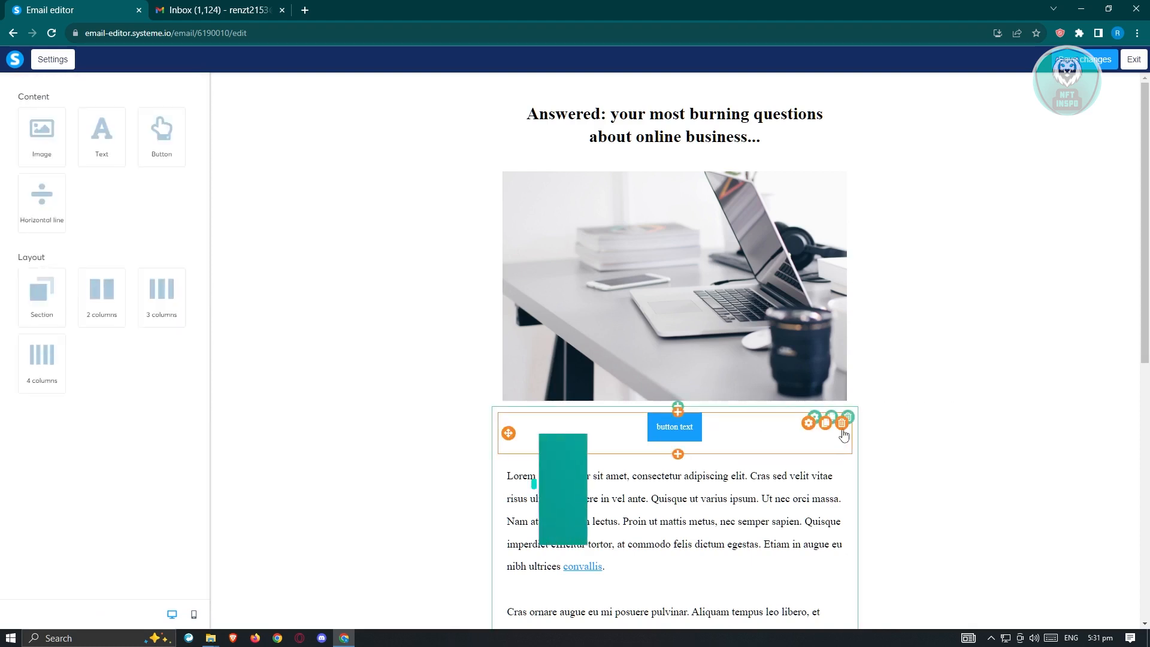
click(845, 438)
click(847, 417)
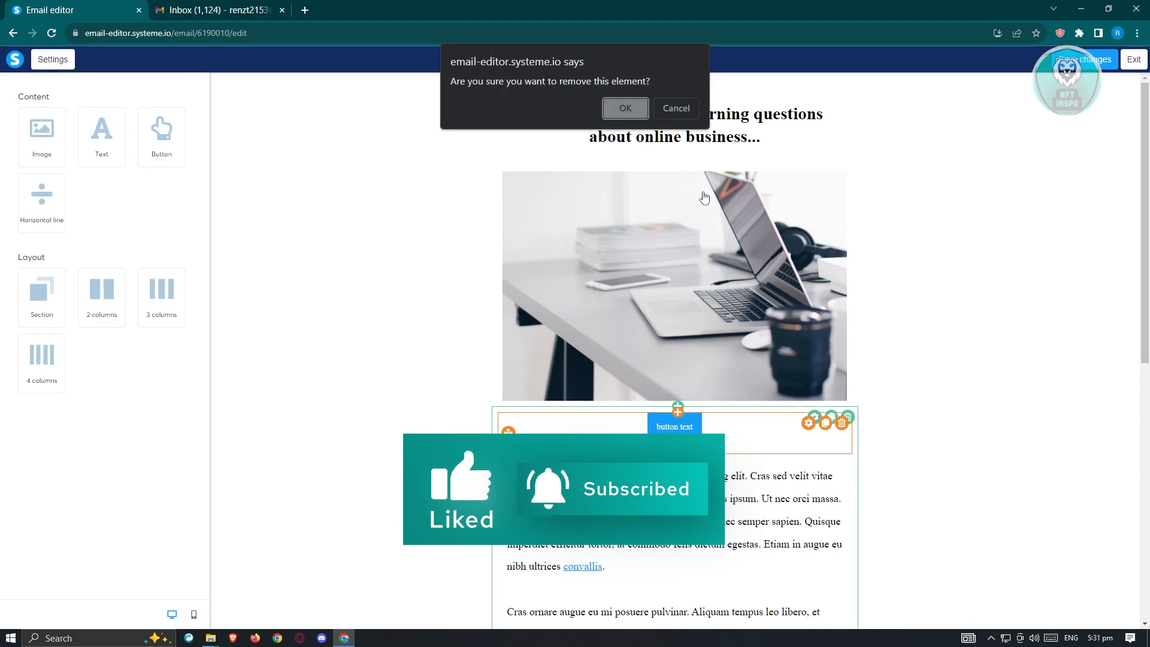
click(626, 107)
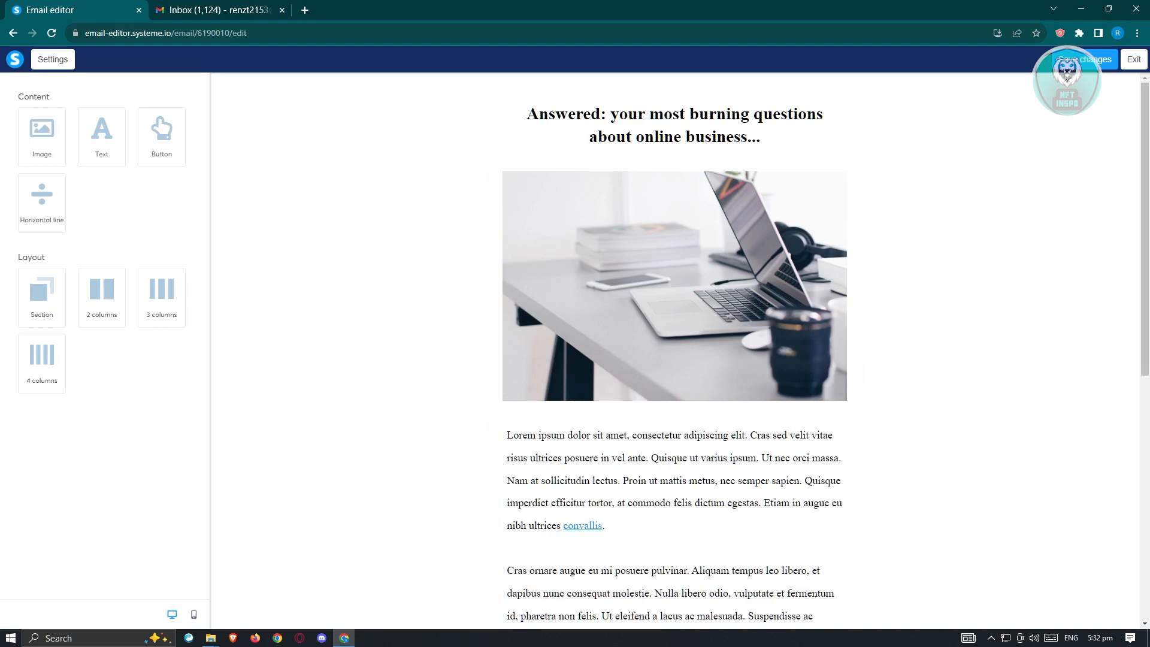
- Save the email design, leave the email editor and return to the email list of the sample campaign
click(1067, 66)
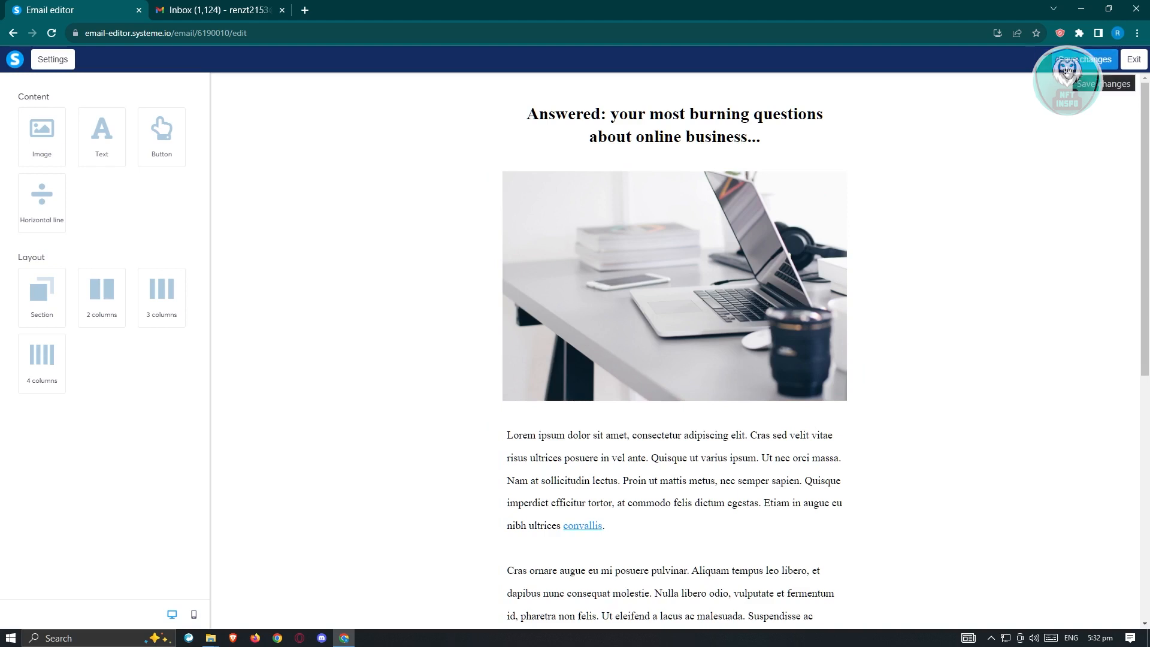
click(1135, 60)
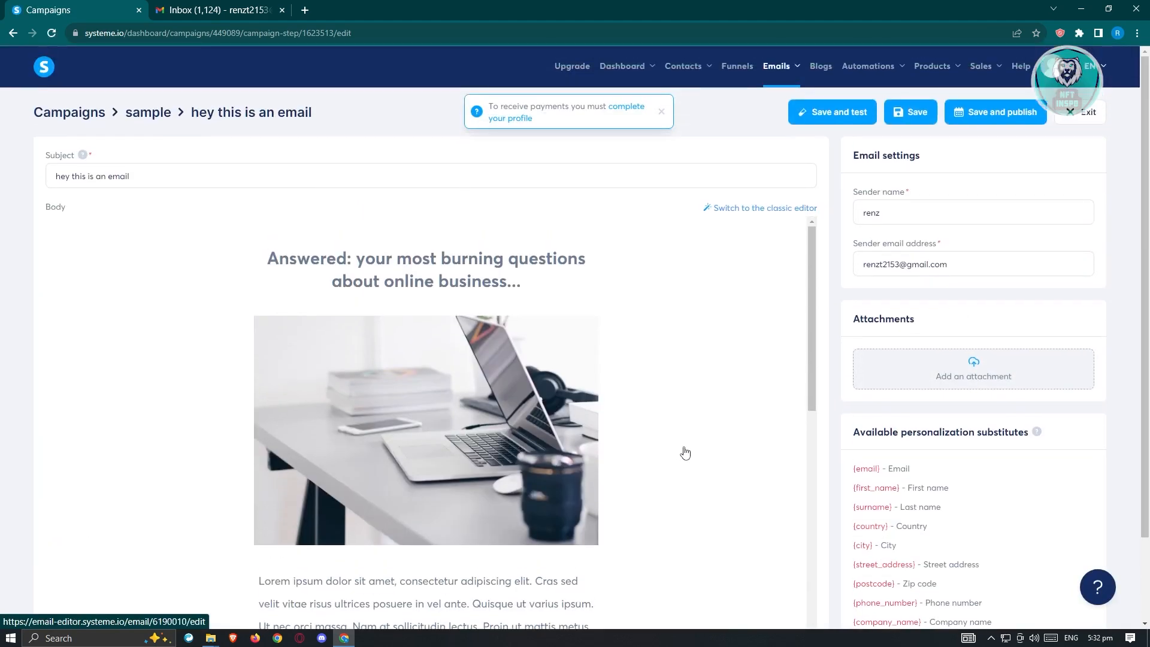
mouse_move(787, 68)
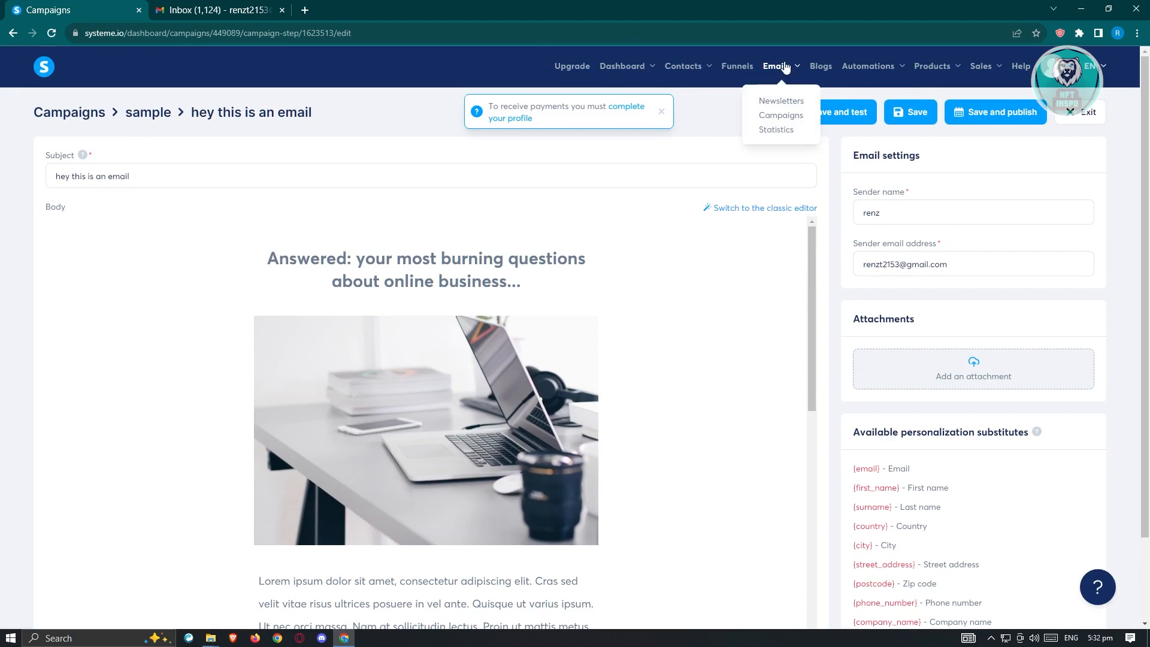
click(781, 116)
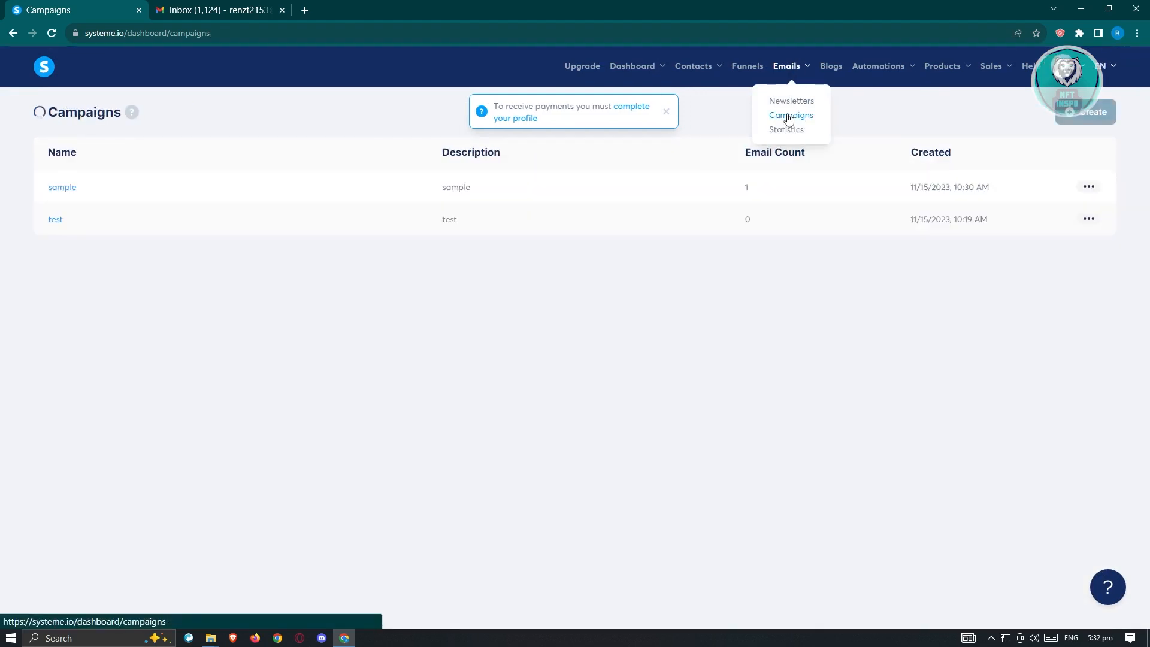
click(62, 193)
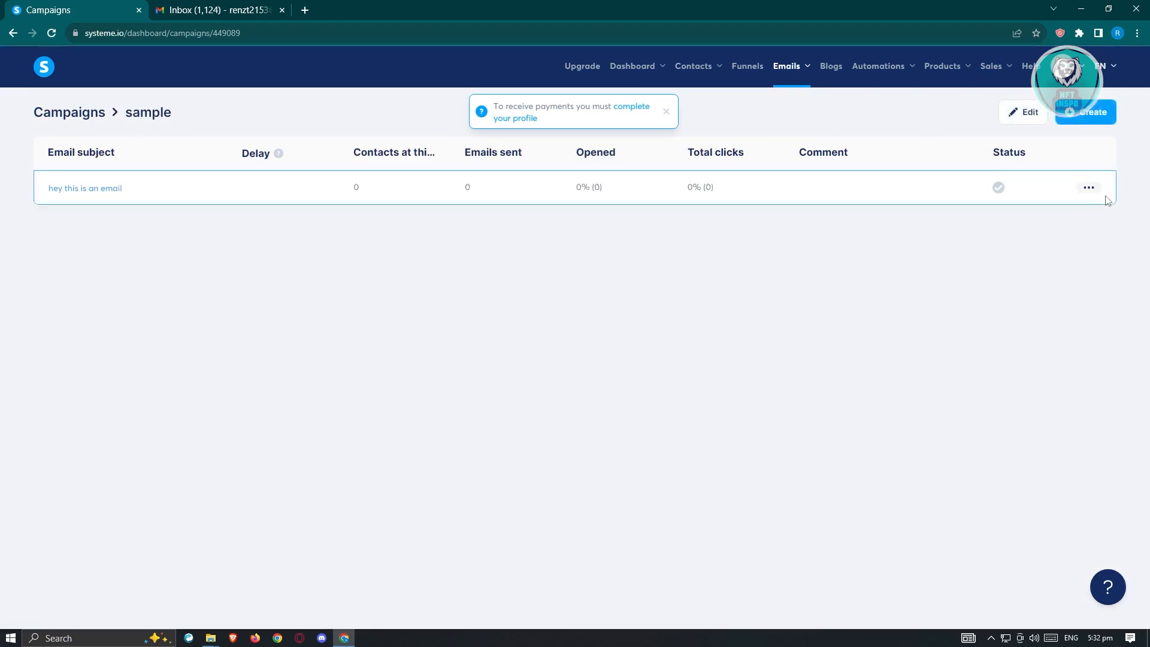
- Activate the "hey this is an email" email in the sample campaign with a sending delay of 0 minutes
click(1089, 188)
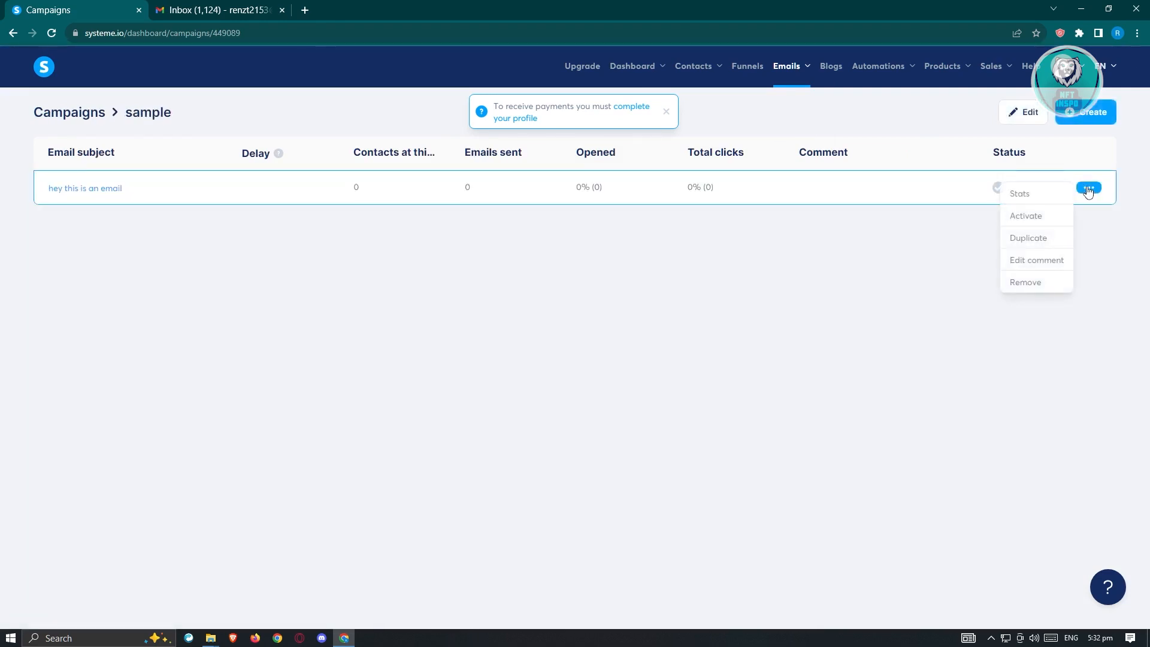
click(1031, 217)
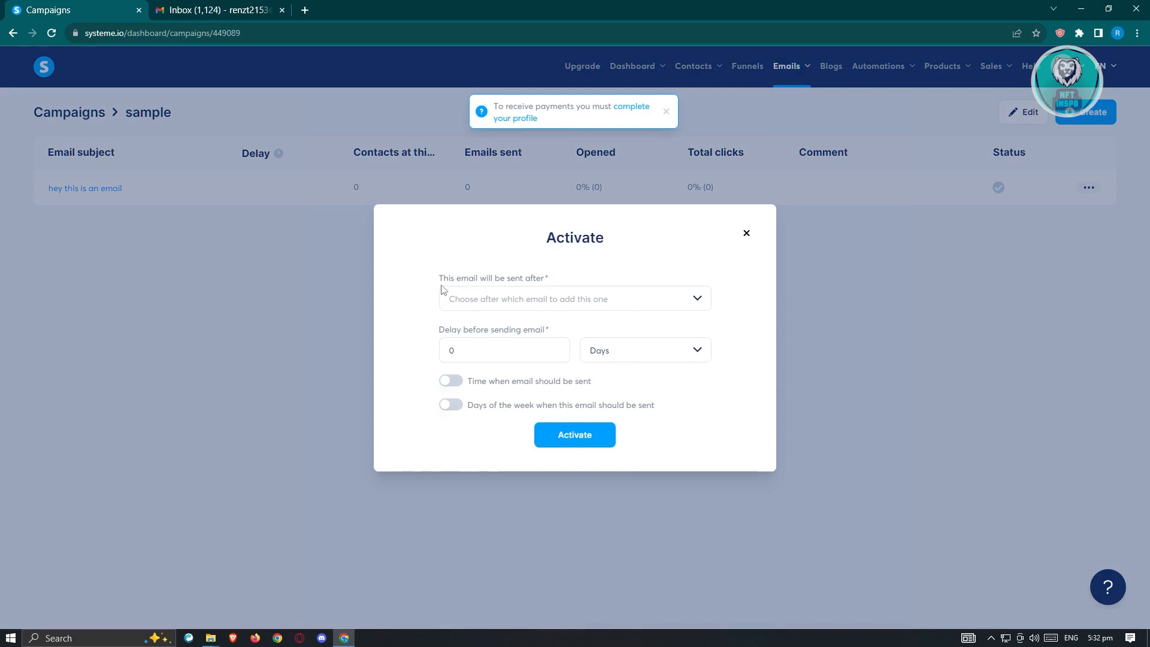
click(671, 305)
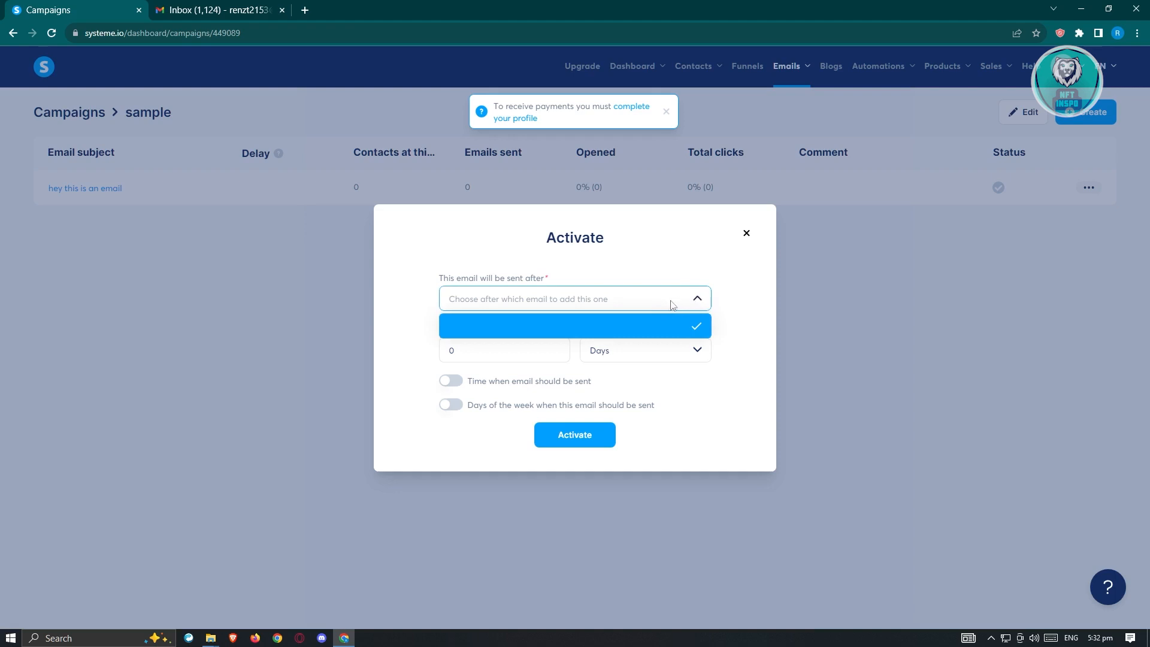
click(767, 303)
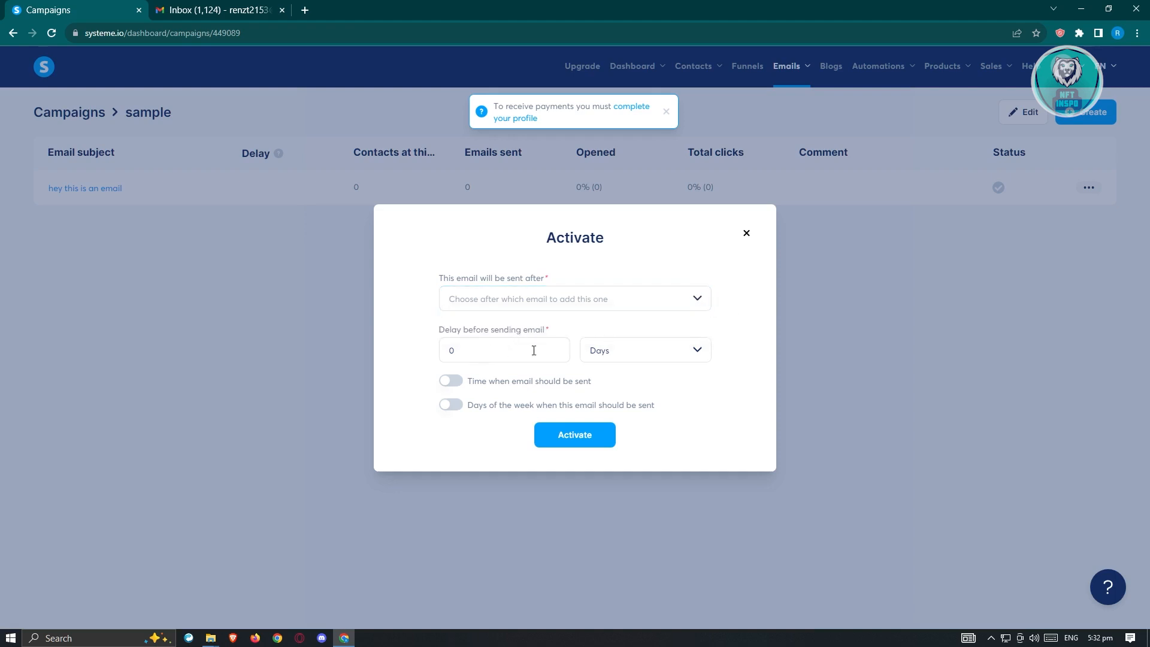
click(684, 358)
click(674, 427)
click(451, 381)
click(440, 367)
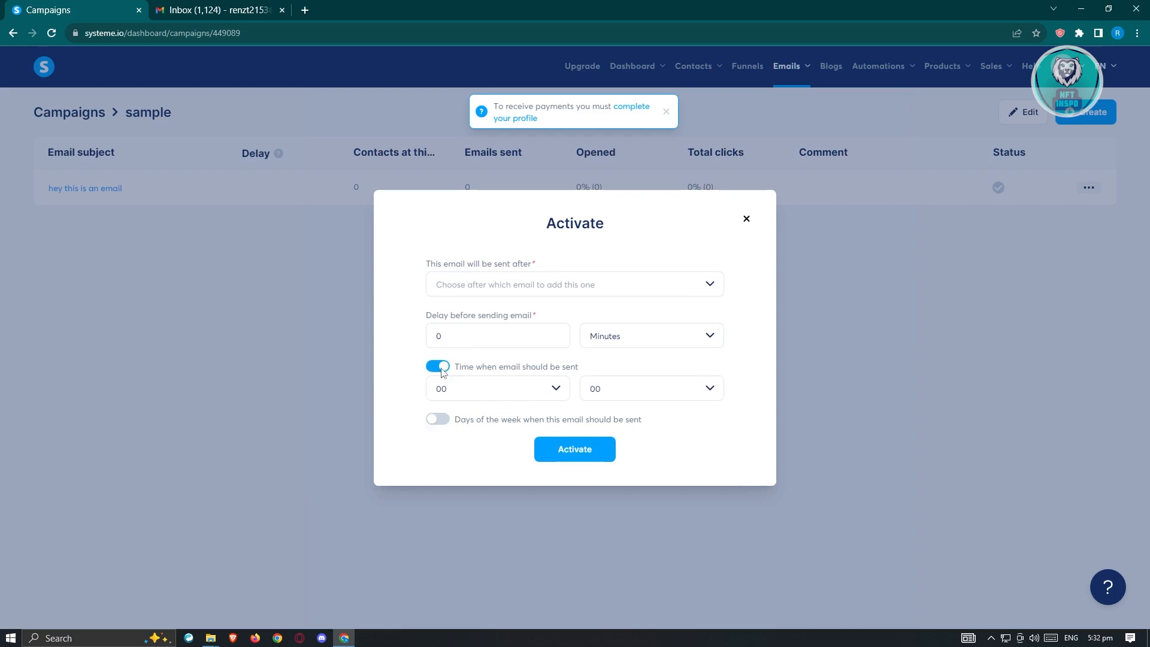
click(598, 444)
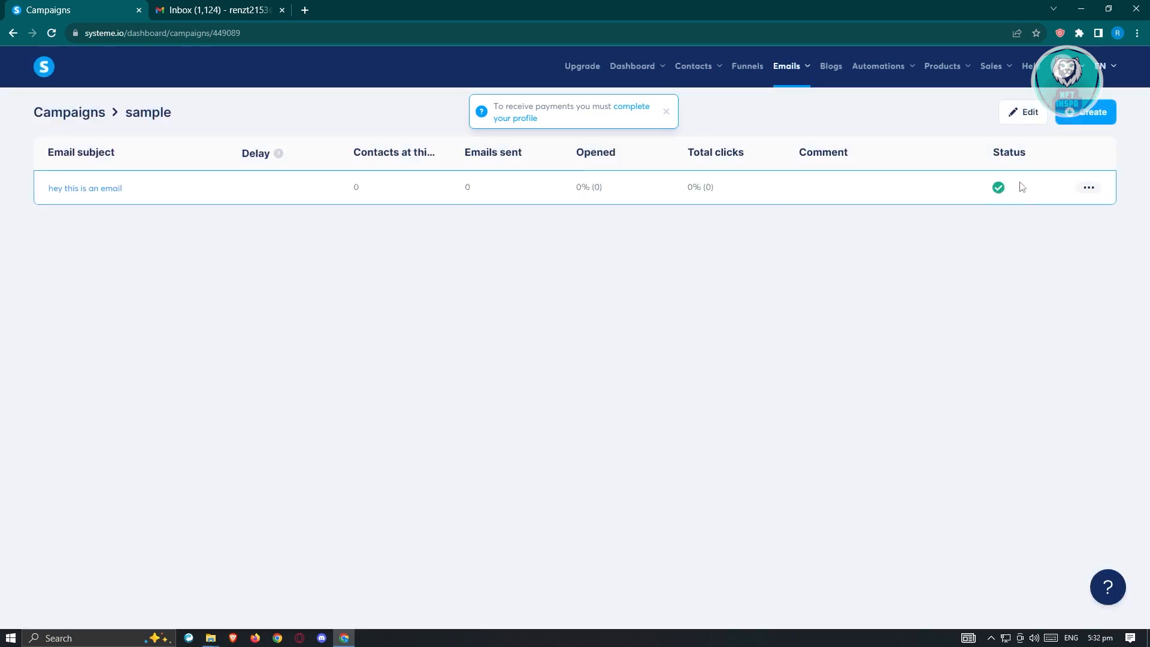
- Add an automation rule with the "Funnel step form subscribed" trigger to the squeeze page of testfunnel
click(747, 67)
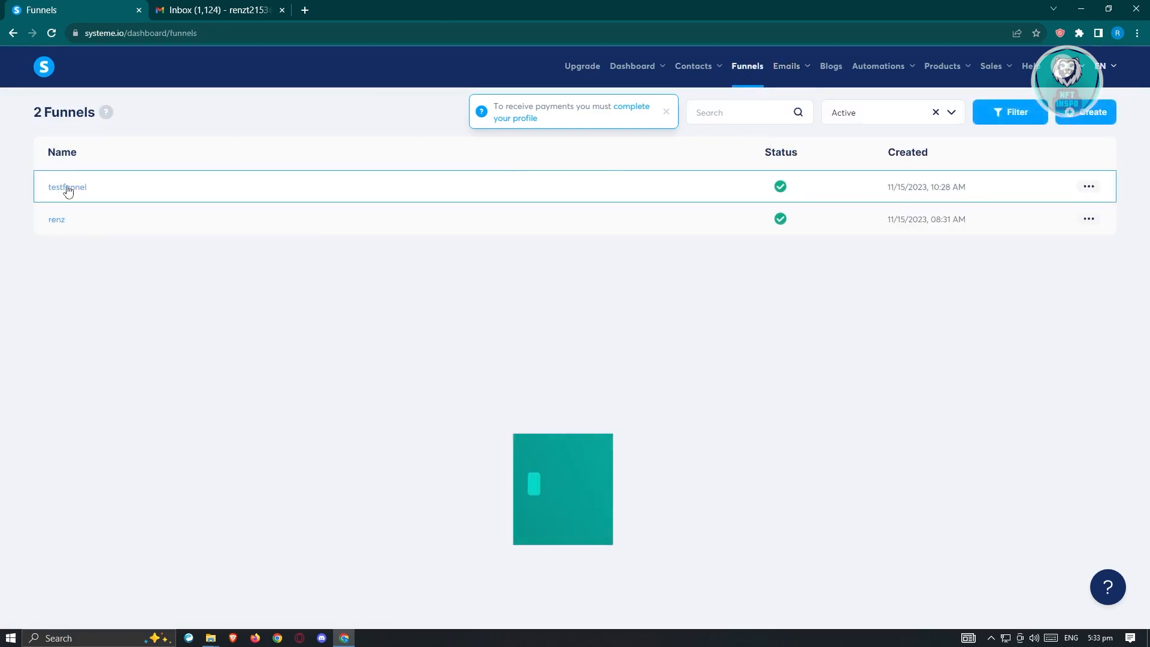
click(68, 190)
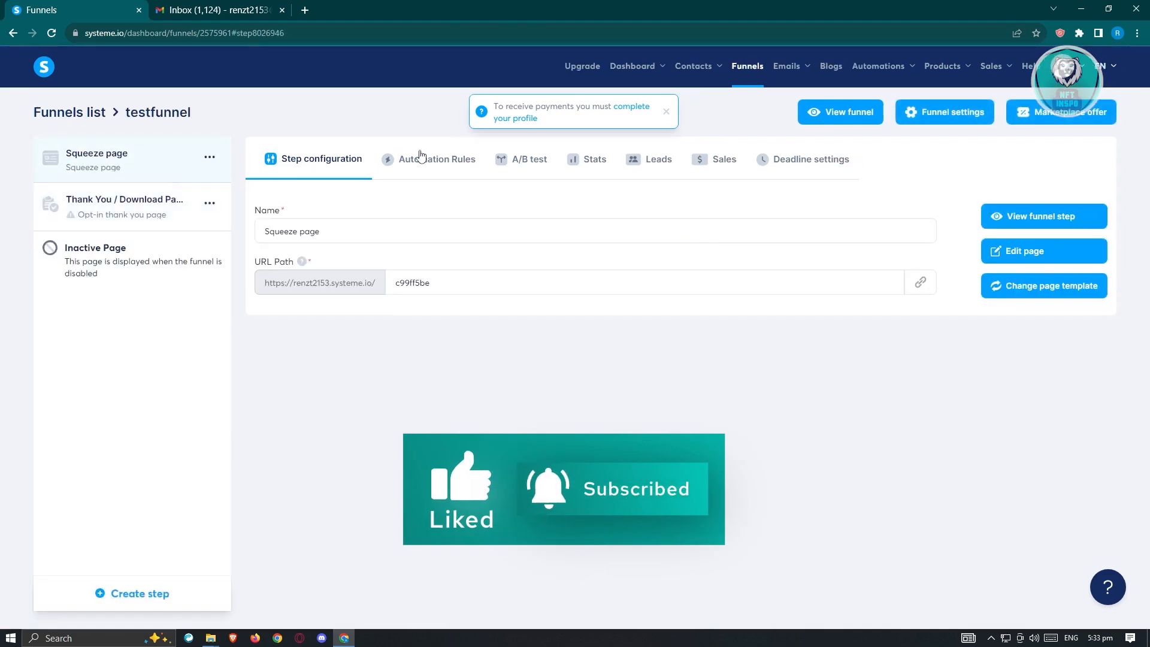
click(419, 157)
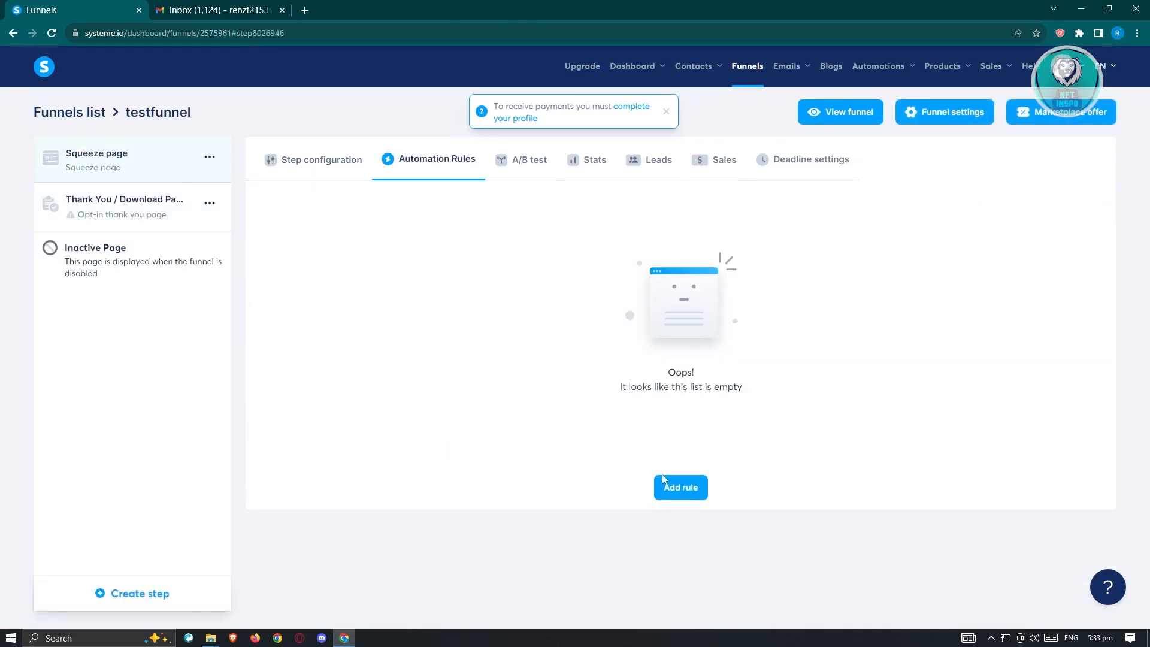
click(670, 487)
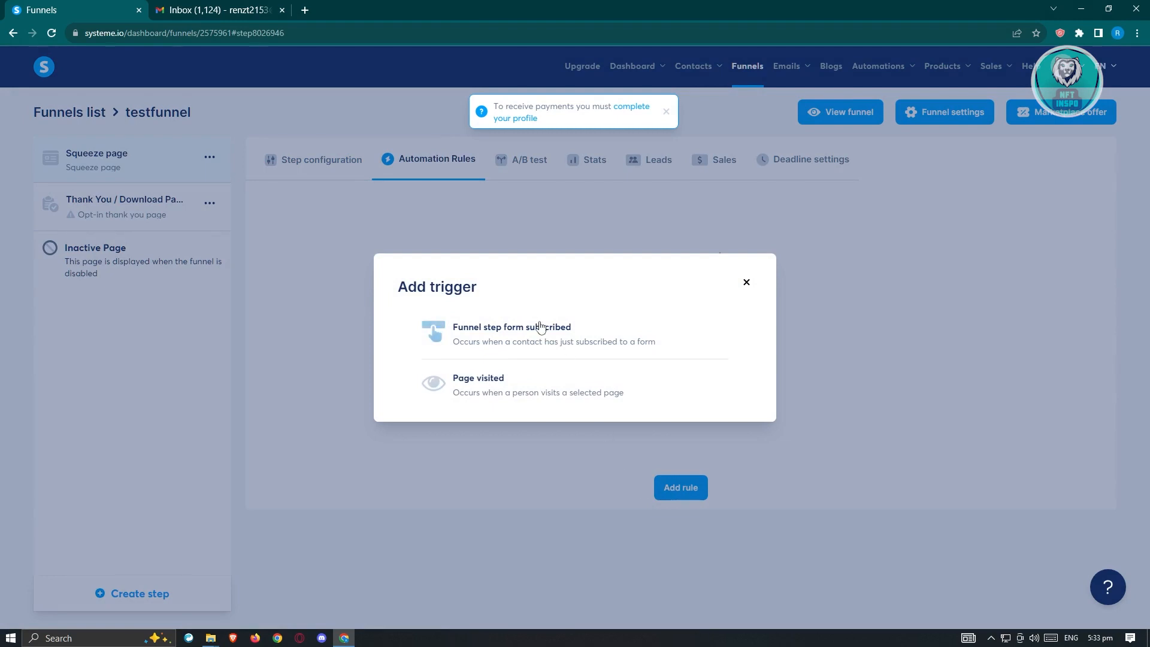
click(547, 343)
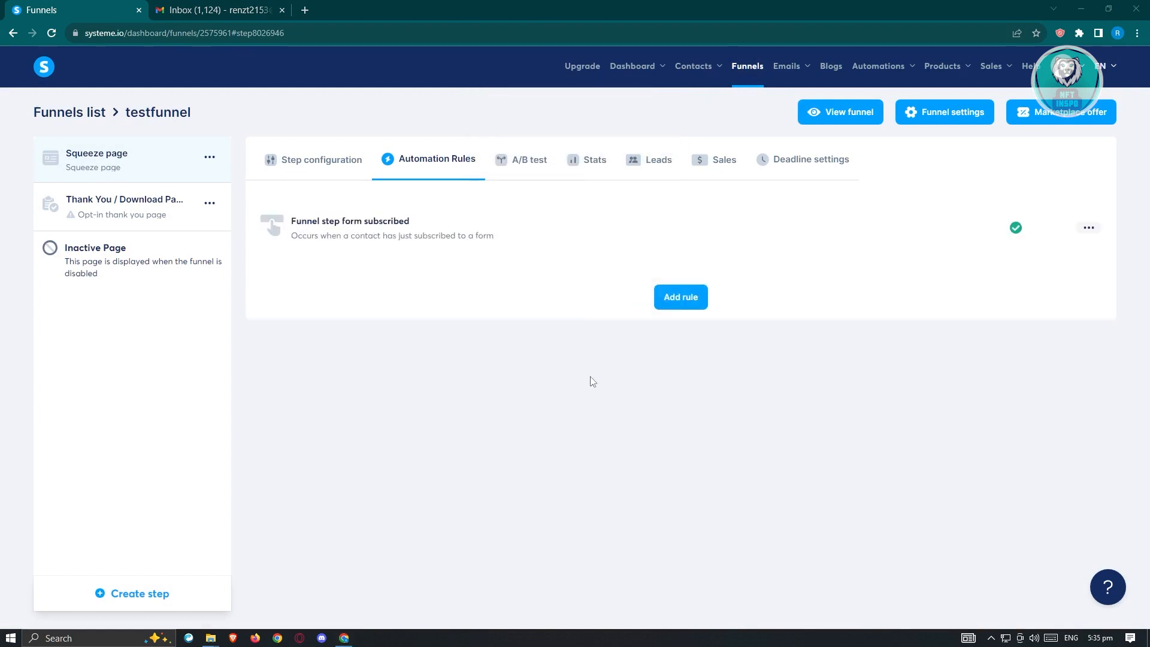
- Give the form-subscribed rule a "Subscribe to campaign" action using the sample campaign, and save the rule
click(329, 231)
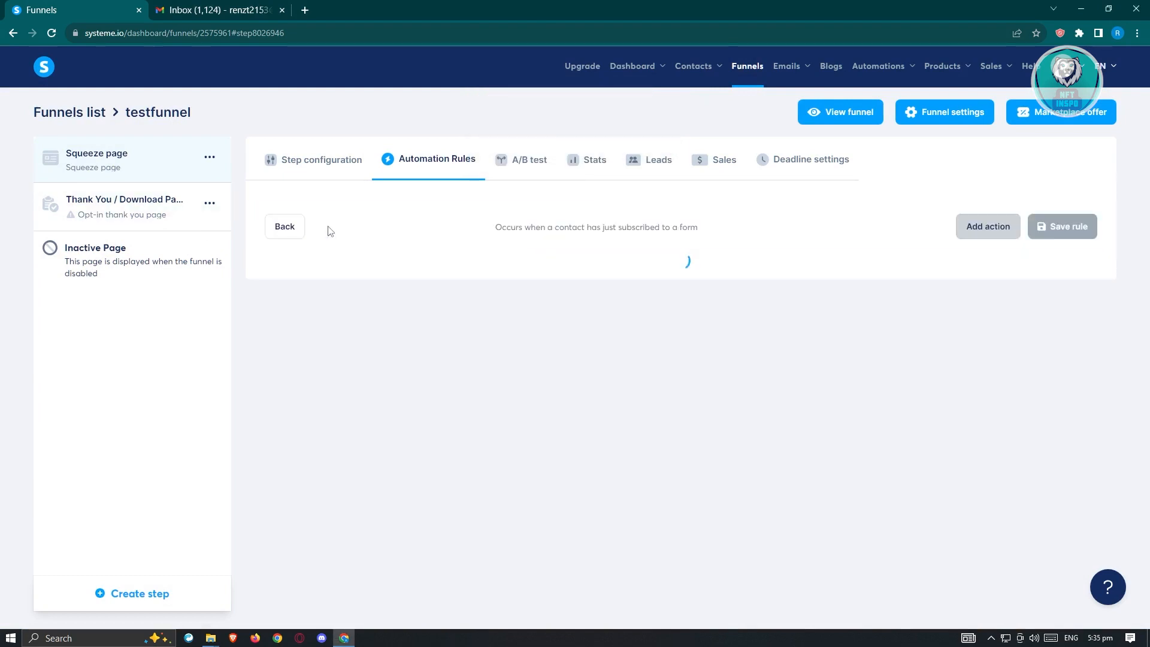
click(983, 234)
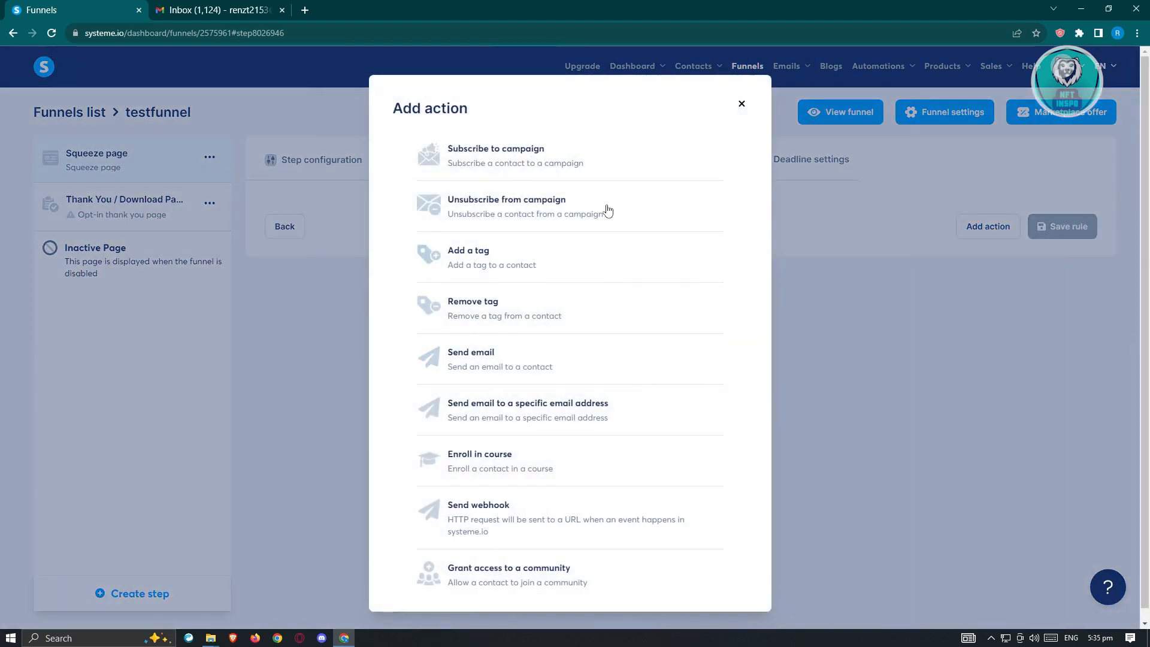
click(480, 156)
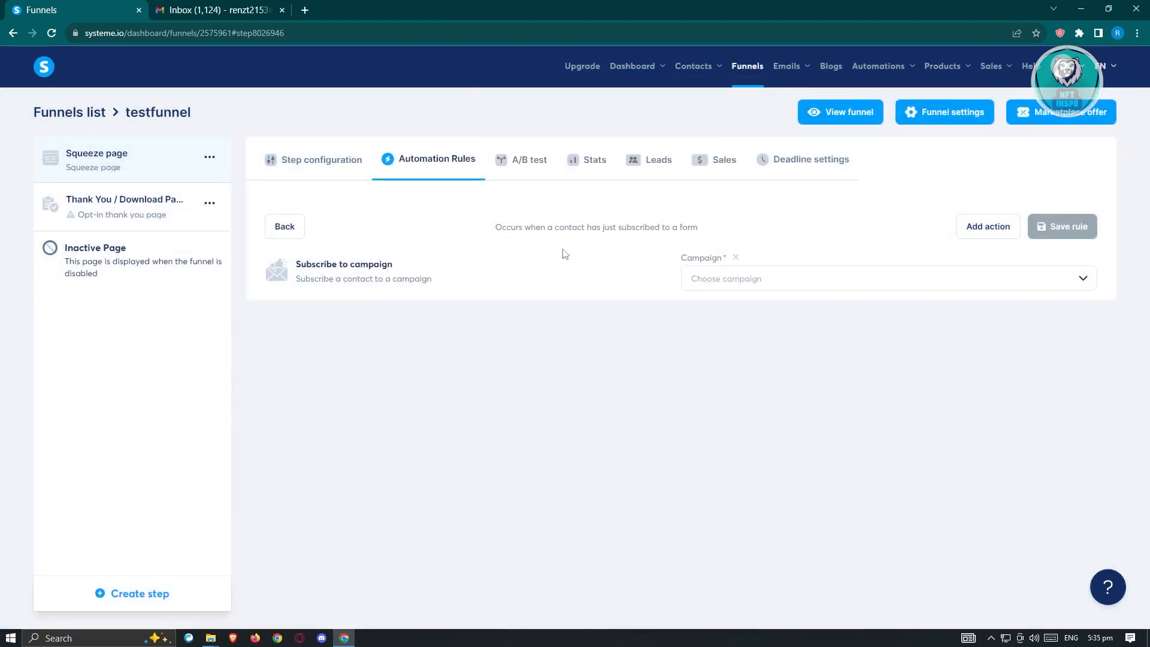
click(729, 283)
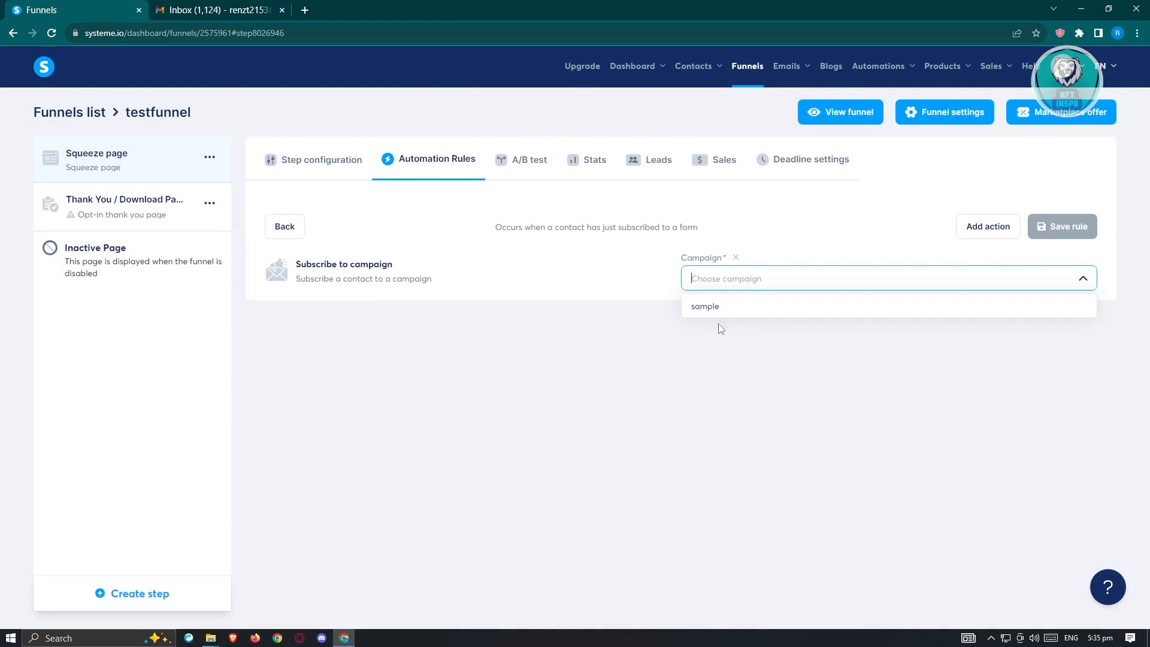
click(722, 308)
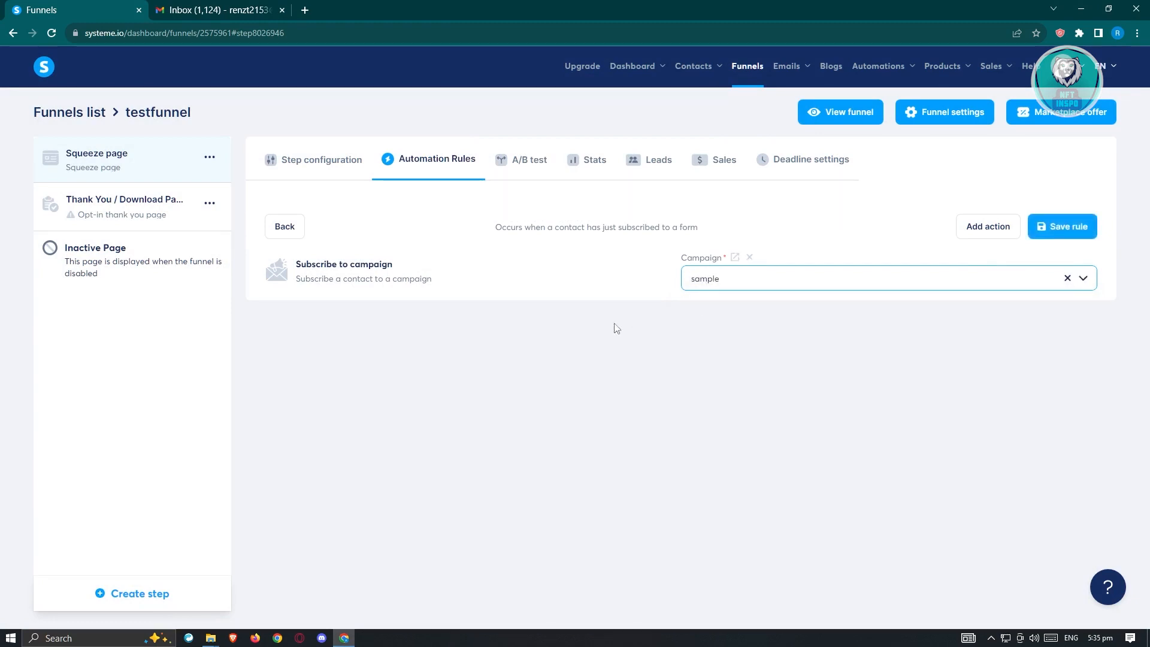
click(1072, 233)
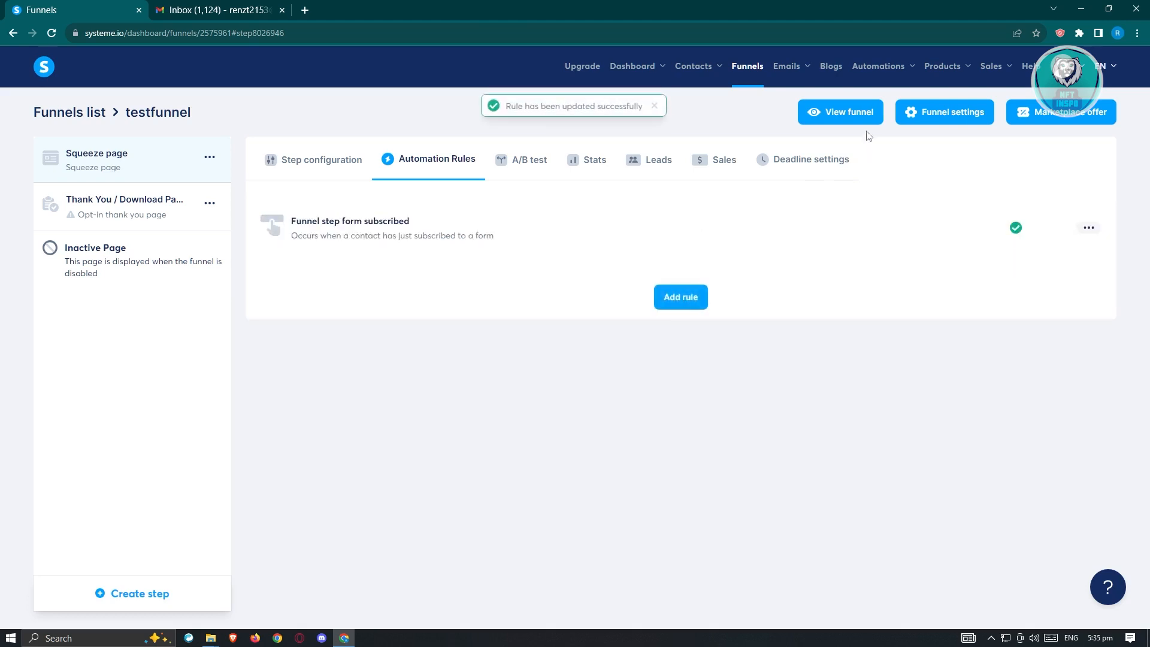
- View the live funnel and subscribe on the squeeze page with the tester's own email address
click(853, 114)
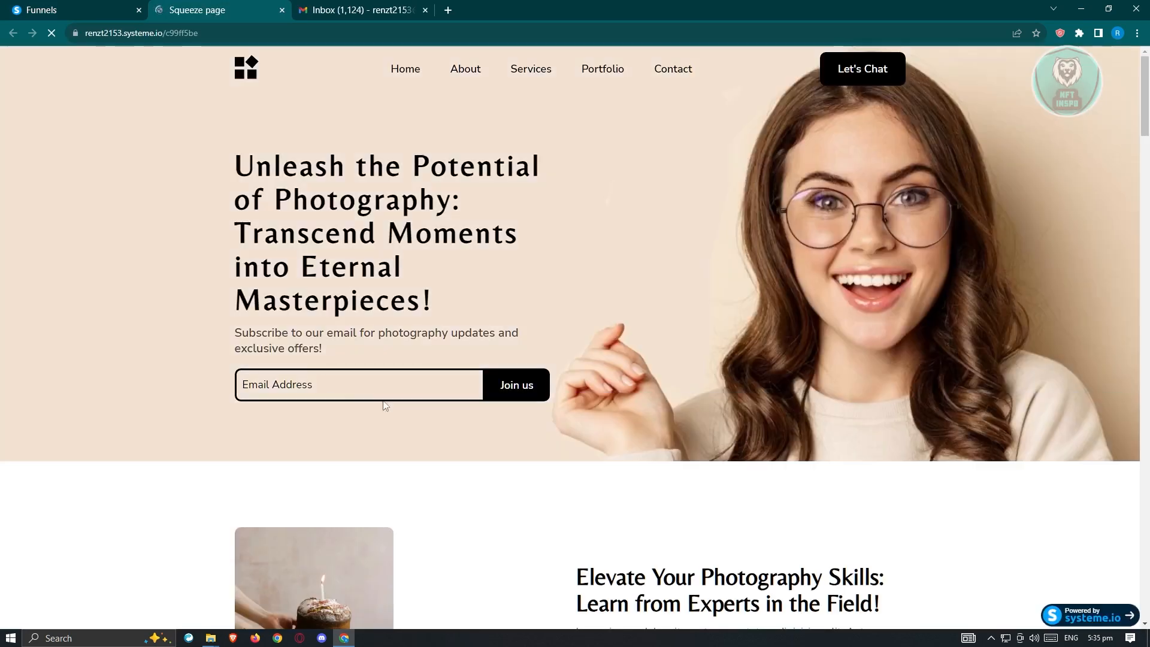
click(377, 389)
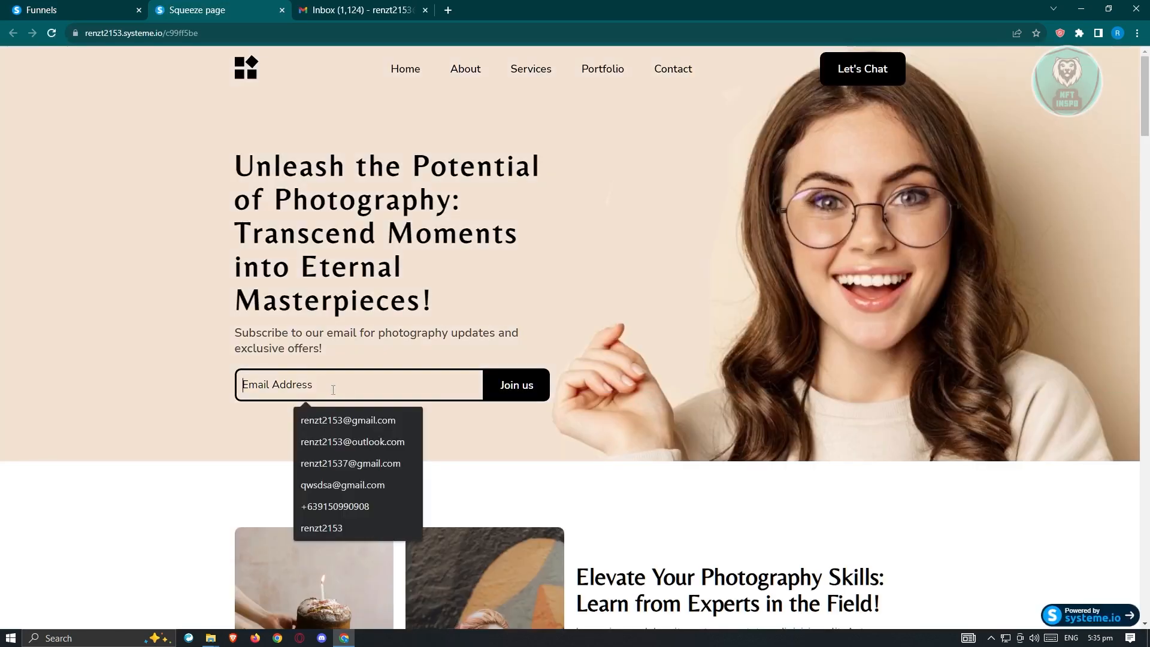
click(354, 423)
click(528, 390)
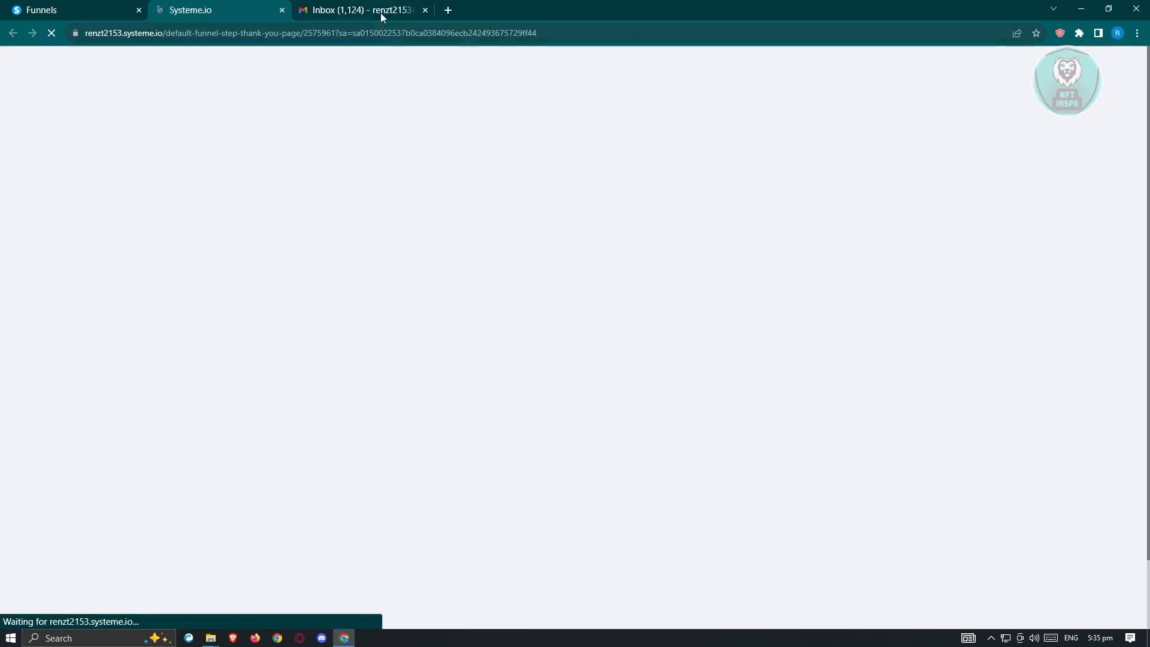
- Switch to Gmail, read through the received "hey this is an email" message, and return to the funnel's thank-you page
click(381, 16)
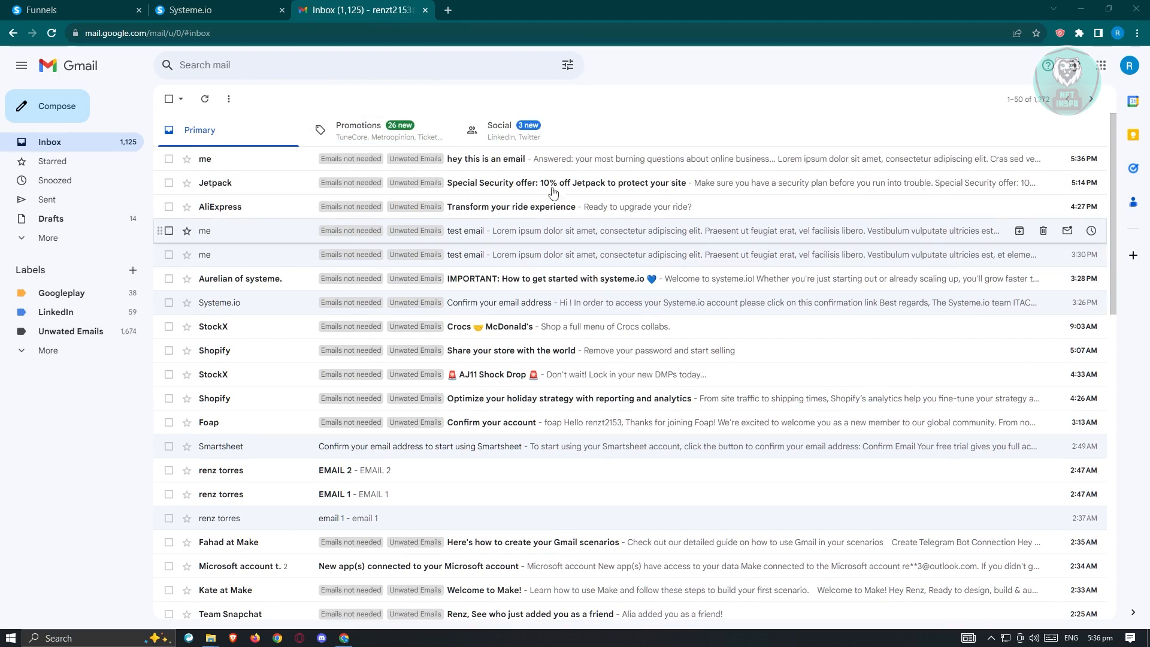
click(218, 161)
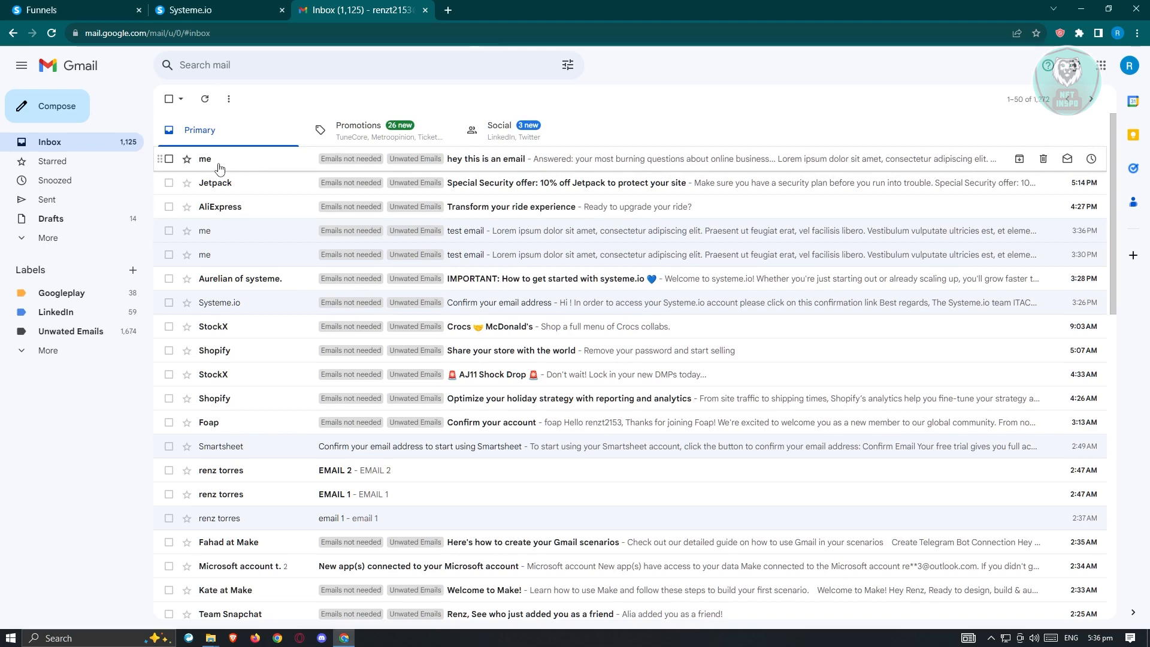
scroll(457, 401, down, 10)
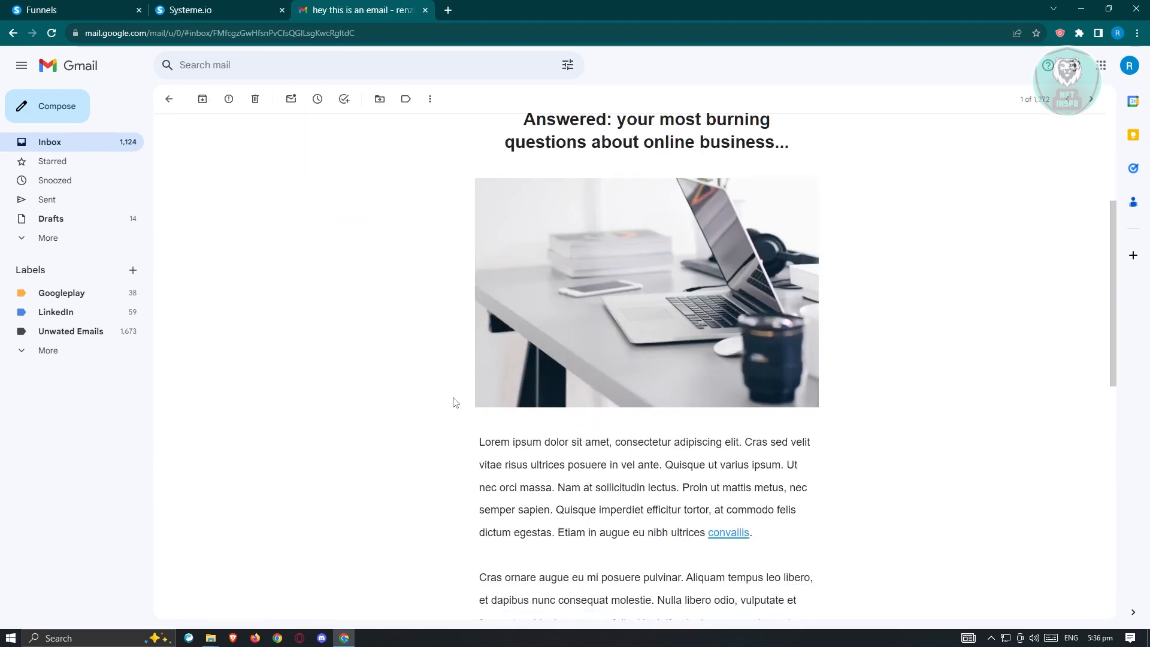
scroll(458, 400, down, 2)
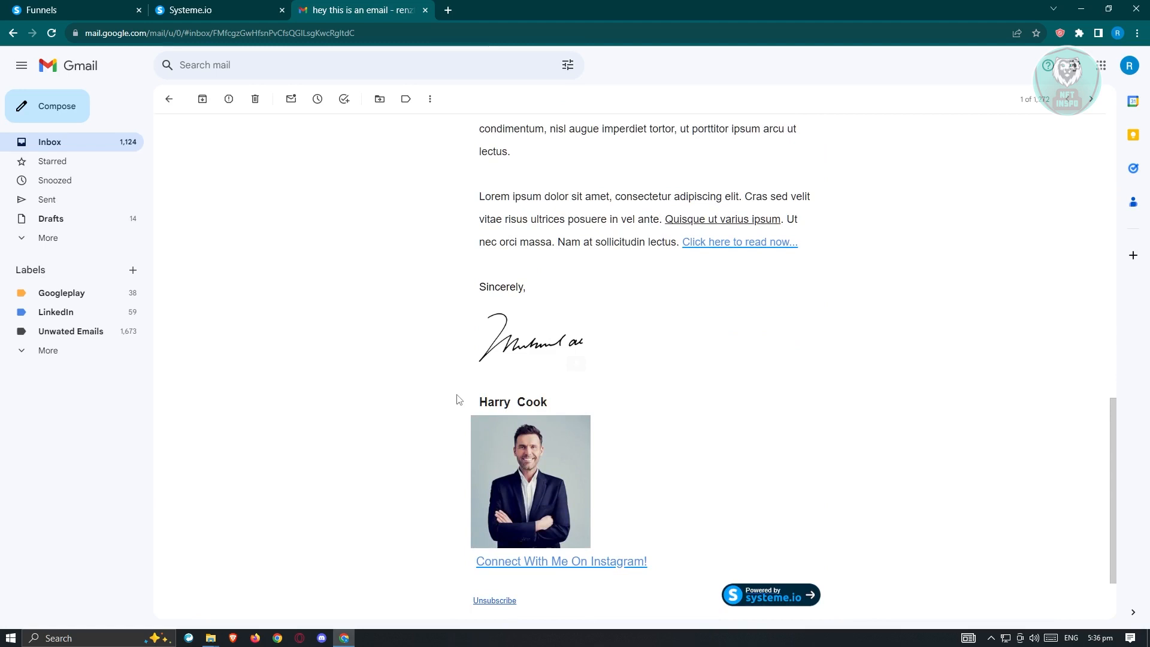
scroll(458, 400, up, 12)
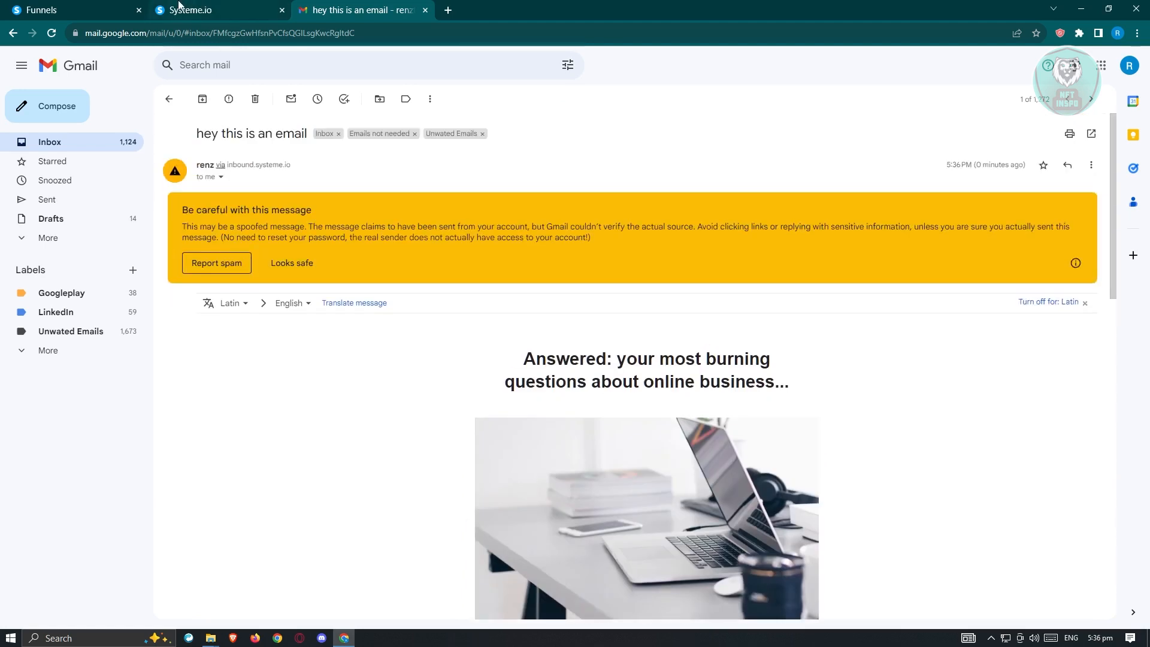
click(209, 7)
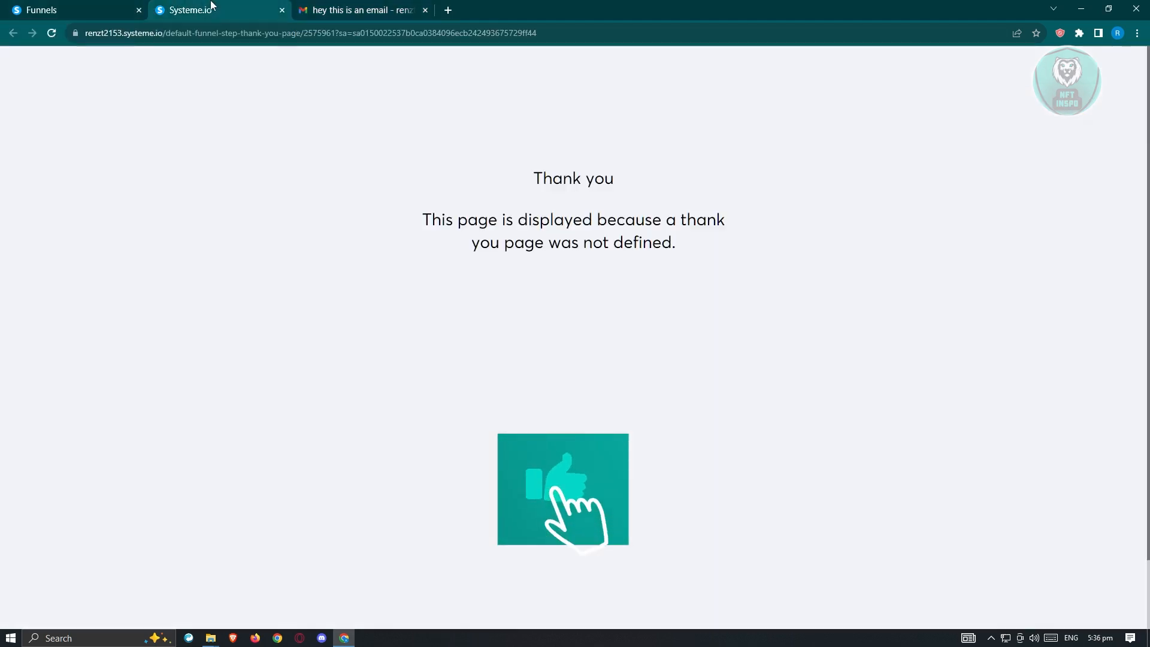